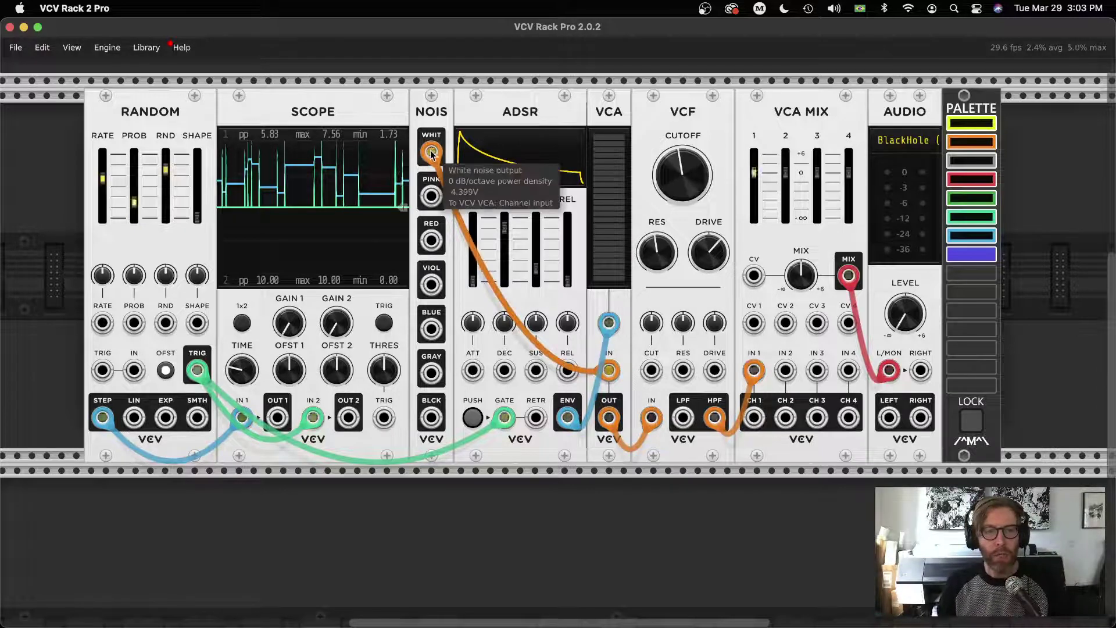
Try feeding the VCA input from the pink noise output, and return the cable to the white noise output.
mouse_move(430, 151)
left_mouse_down()
mouse_move(434, 418)
mouse_move(429, 152)
left_mouse_up()
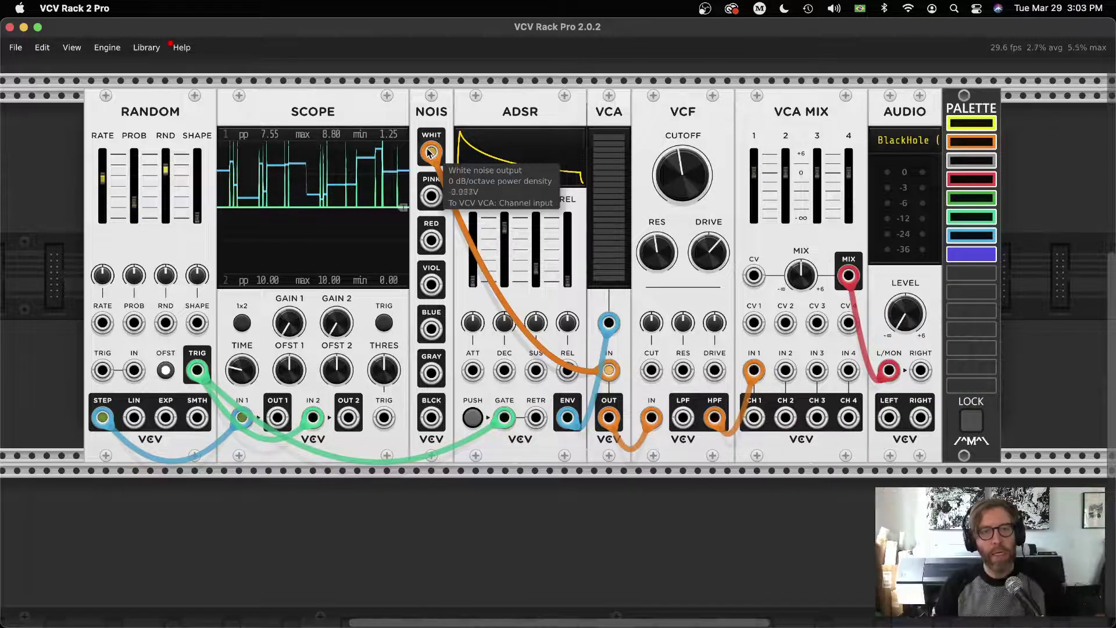
left_click_drag(431, 152, 431, 198)
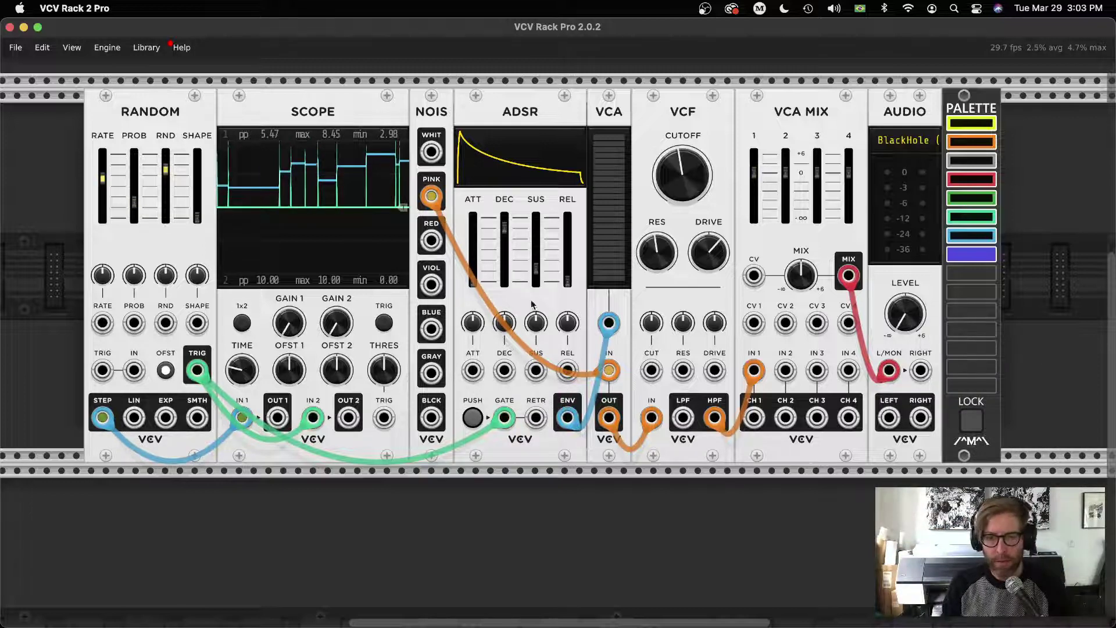
left_click_drag(431, 196, 433, 154)
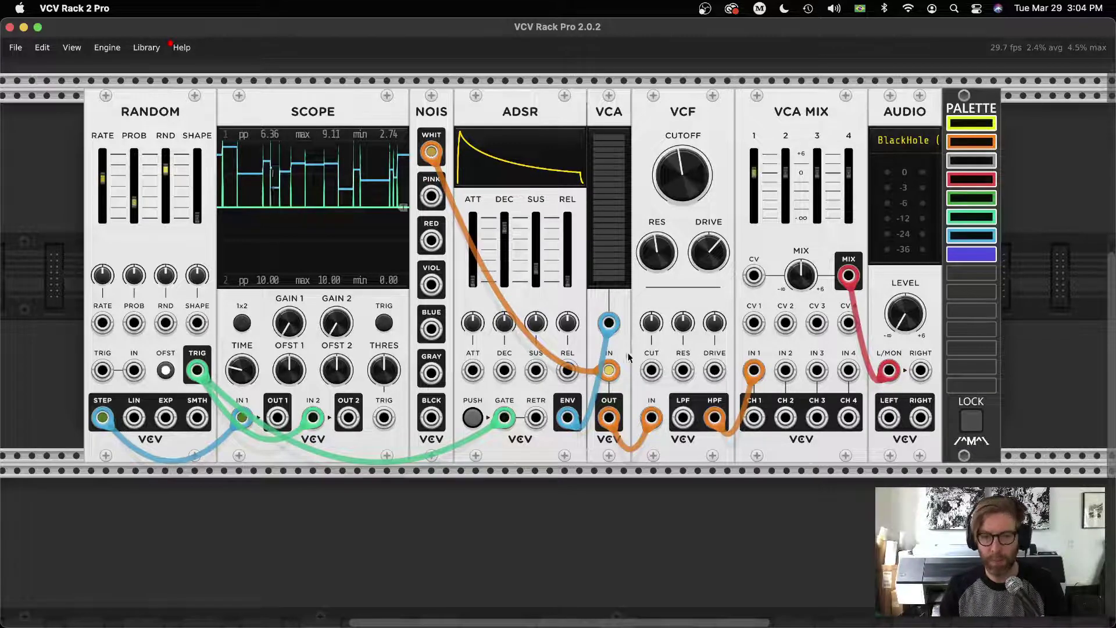
Unplug the mixer's cable from the audio module and patch the white noise directly into its L/MON input, adjusting the output level.
left_click_drag(608, 370, 917, 327)
key("ctrl+z")
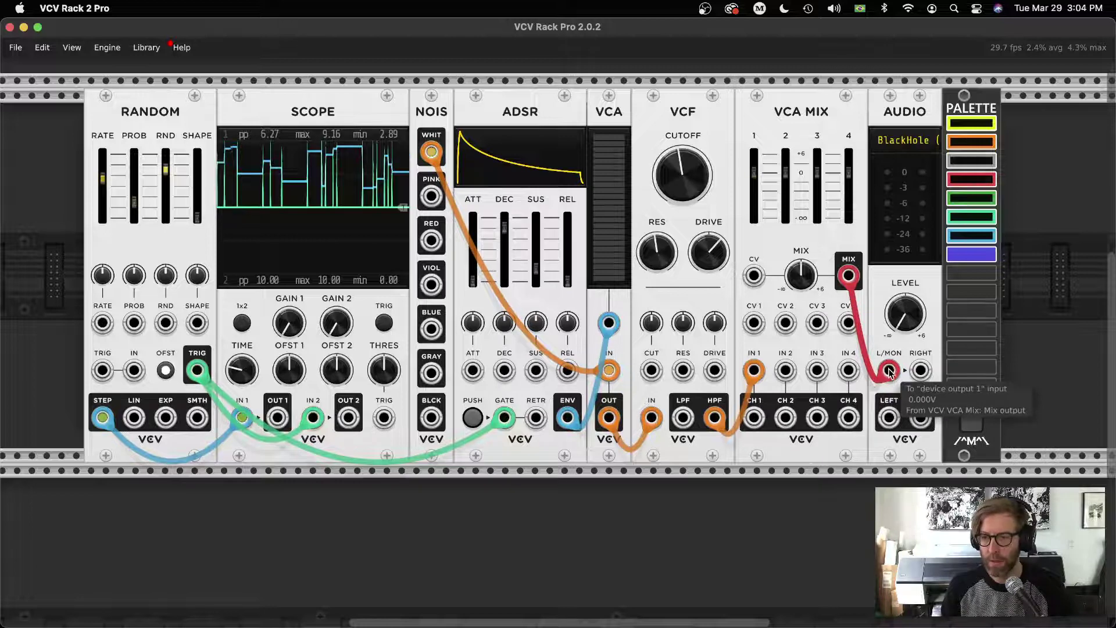
left_click_drag(889, 370, 923, 332)
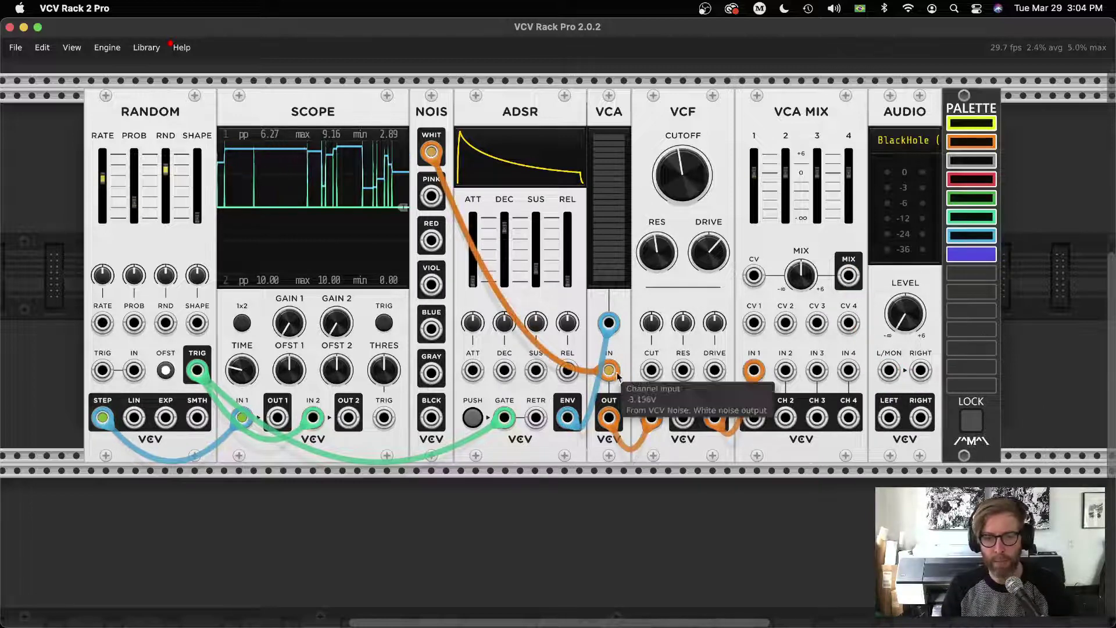
left_click_drag(611, 370, 889, 371)
left_click_drag(907, 324, 907, 326)
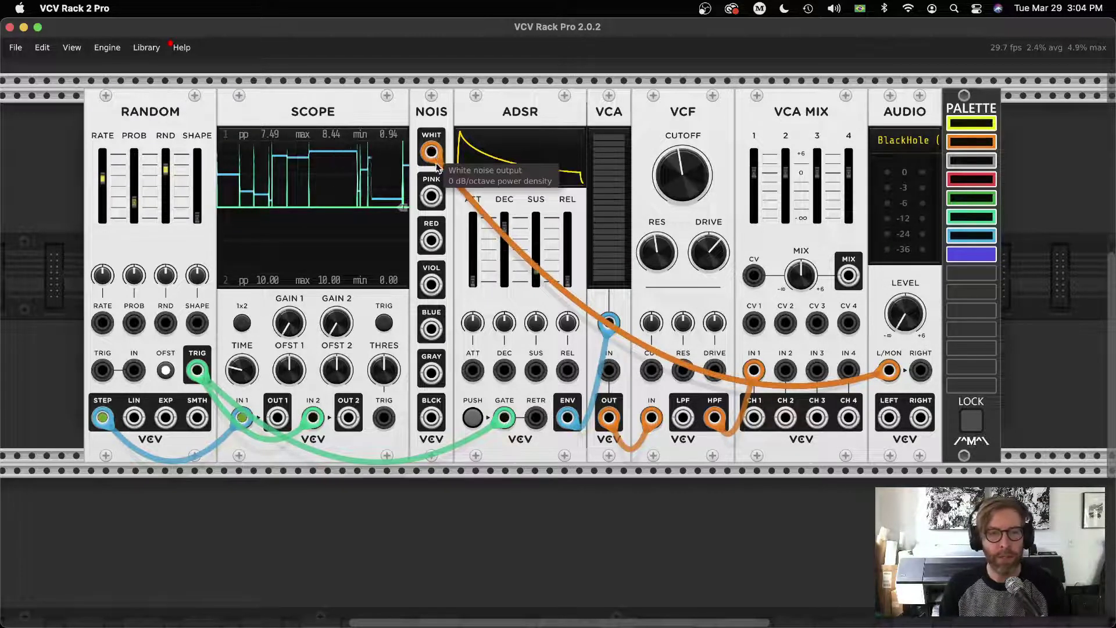
Audition the pink and red noise outputs directly through the audio module, adjusting the output level for each.
left_click_drag(432, 154, 431, 196)
left_click_drag(907, 326, 907, 314)
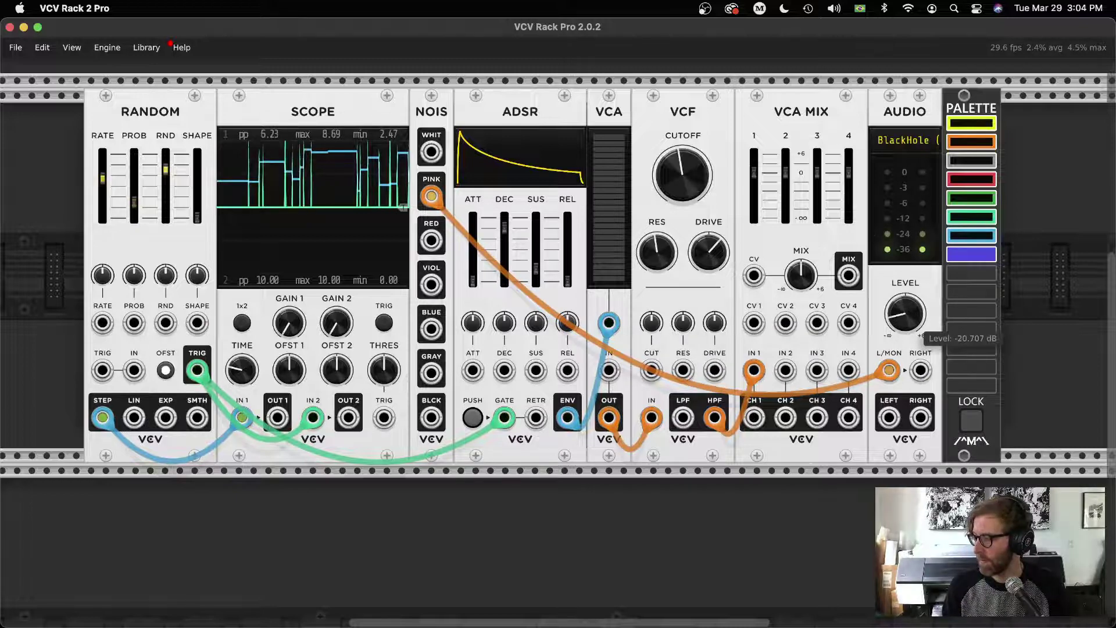
left_click_drag(430, 196, 433, 239)
left_click_drag(905, 317, 905, 305)
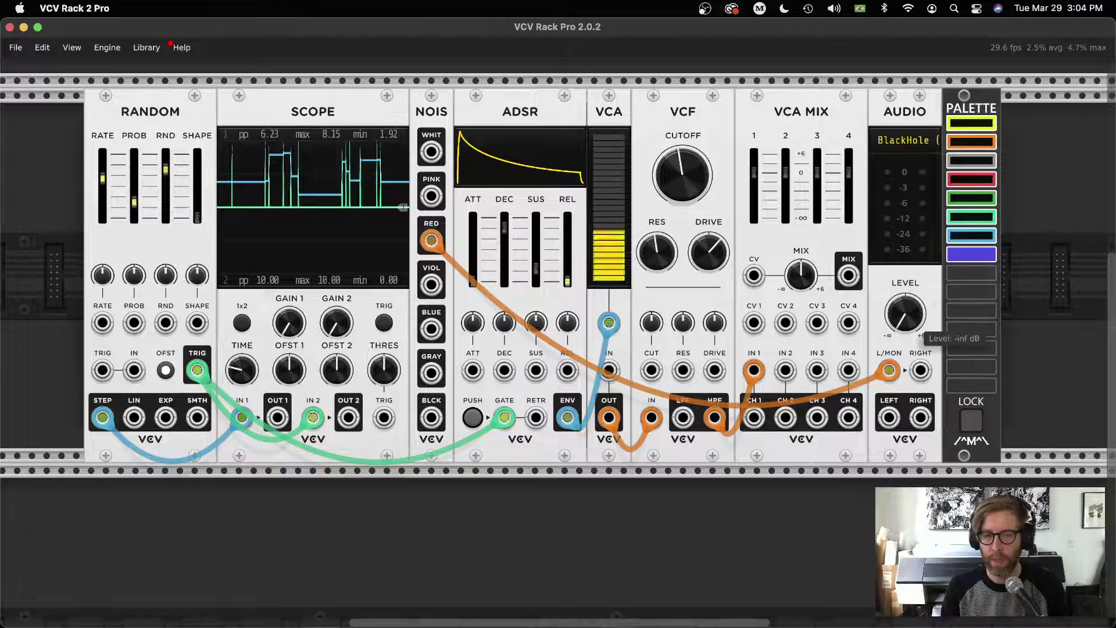
Restore the white noise cable to the VCA input and reconnect the VCA mixer's mix output to the audio module's L/MON input.
left_click_drag(431, 239, 431, 152)
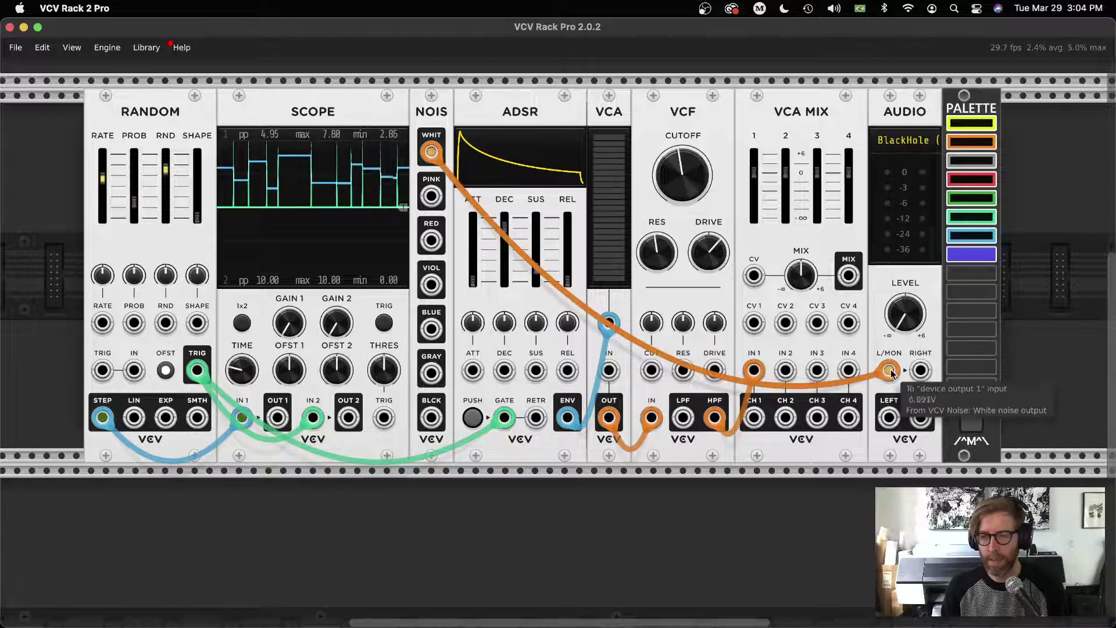
left_click_drag(892, 369, 609, 370)
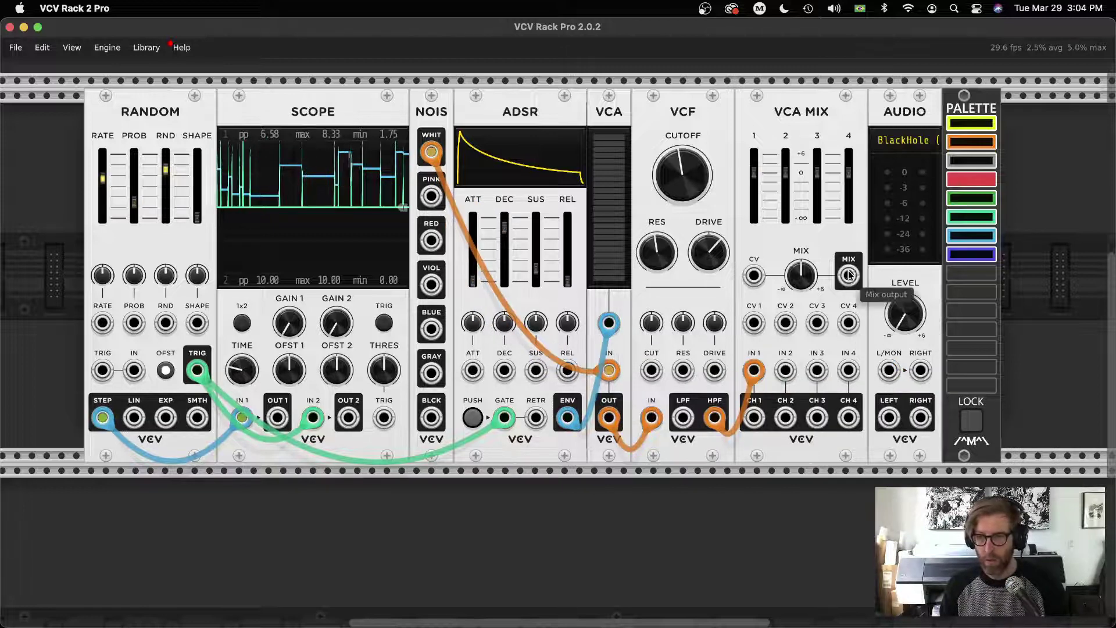
left_click_drag(849, 275, 887, 371)
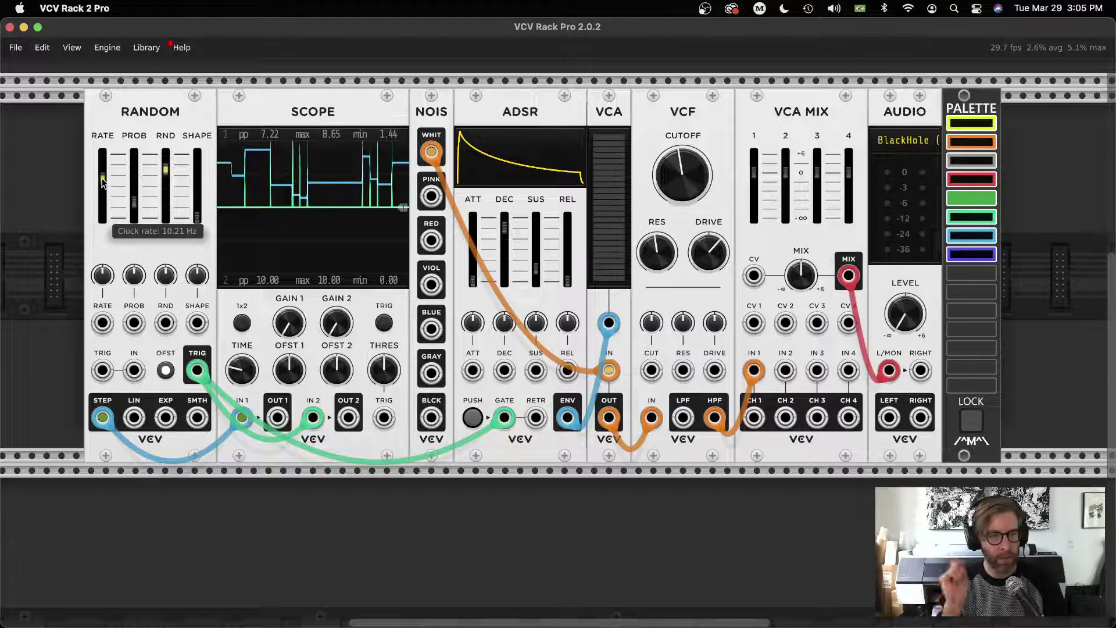
Set the Random module's trigger probability to 100% and lower its clock rate.
mouse_move(134, 211)
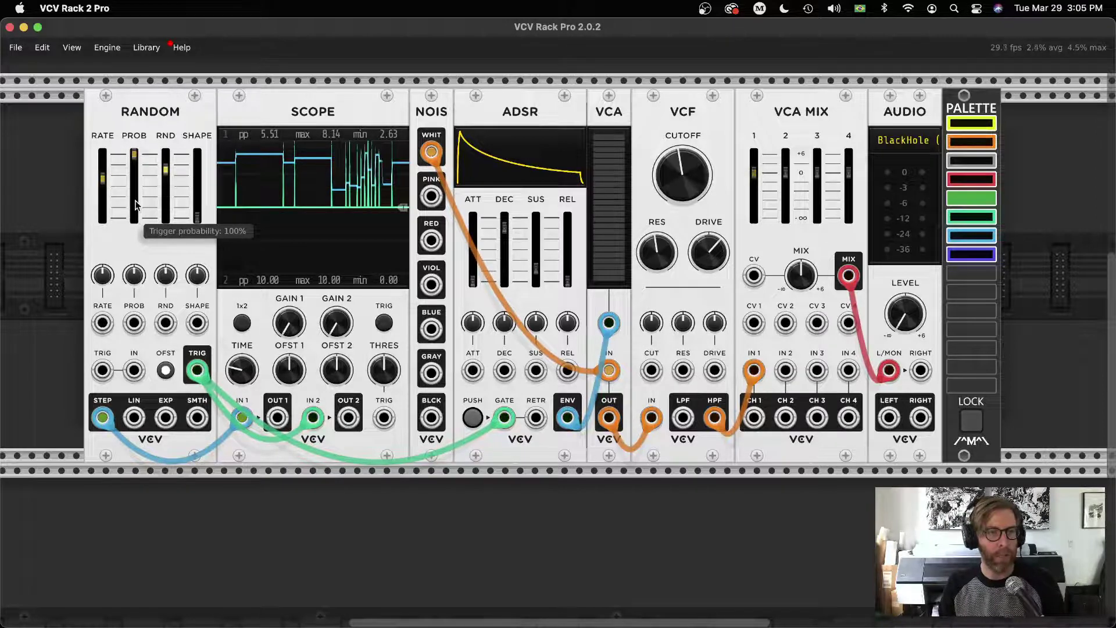
mouse_move(101, 180)
left_click_drag(101, 181, 177, 232)
Unplug the stepped random cable from the scope's first input and set the Random module's clock rate to 1 Hz.
mouse_move(239, 427)
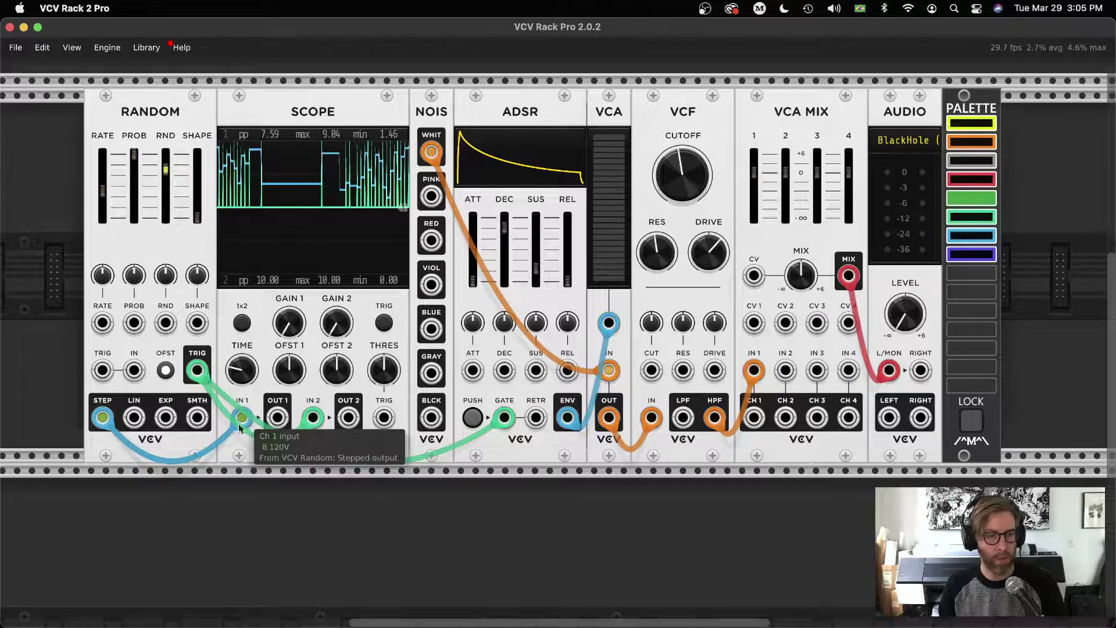
left_click_drag(242, 420, 244, 430)
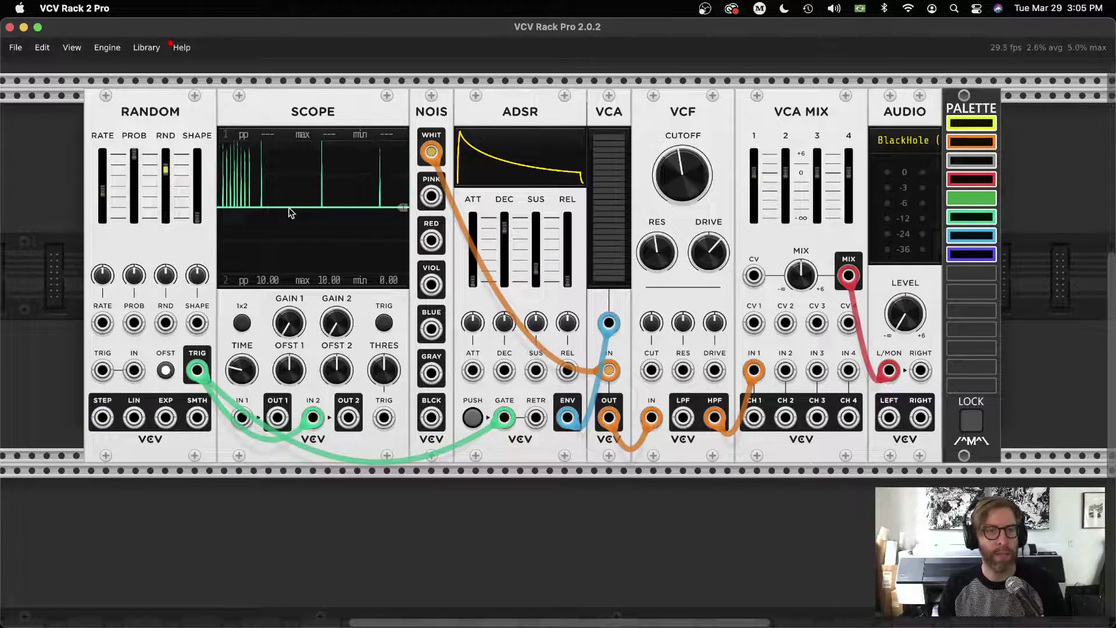
mouse_move(128, 156)
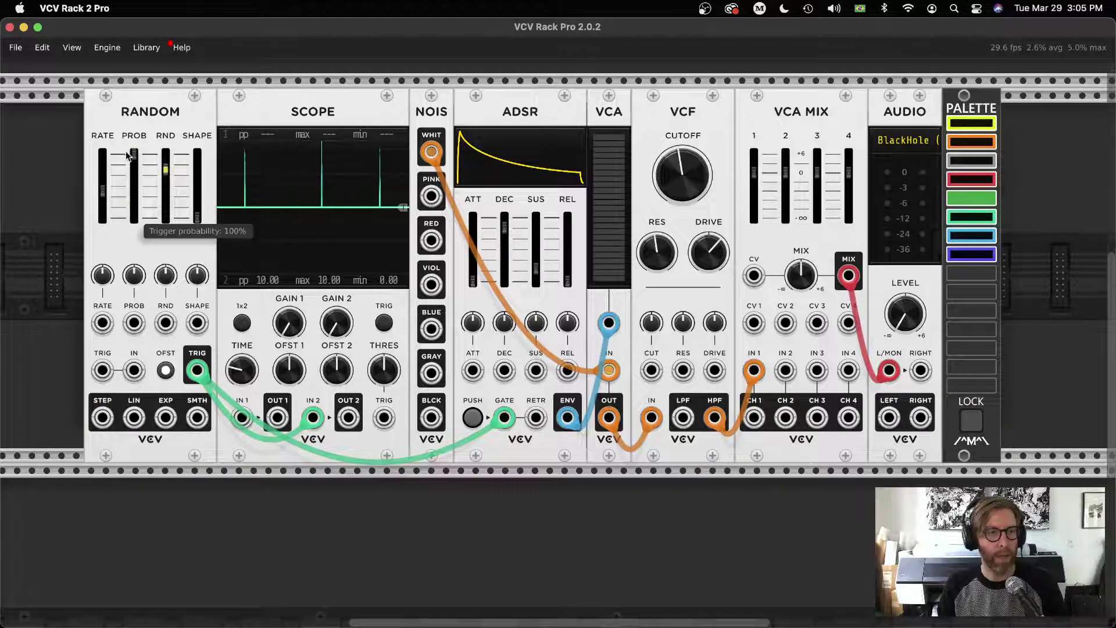
mouse_move(105, 195)
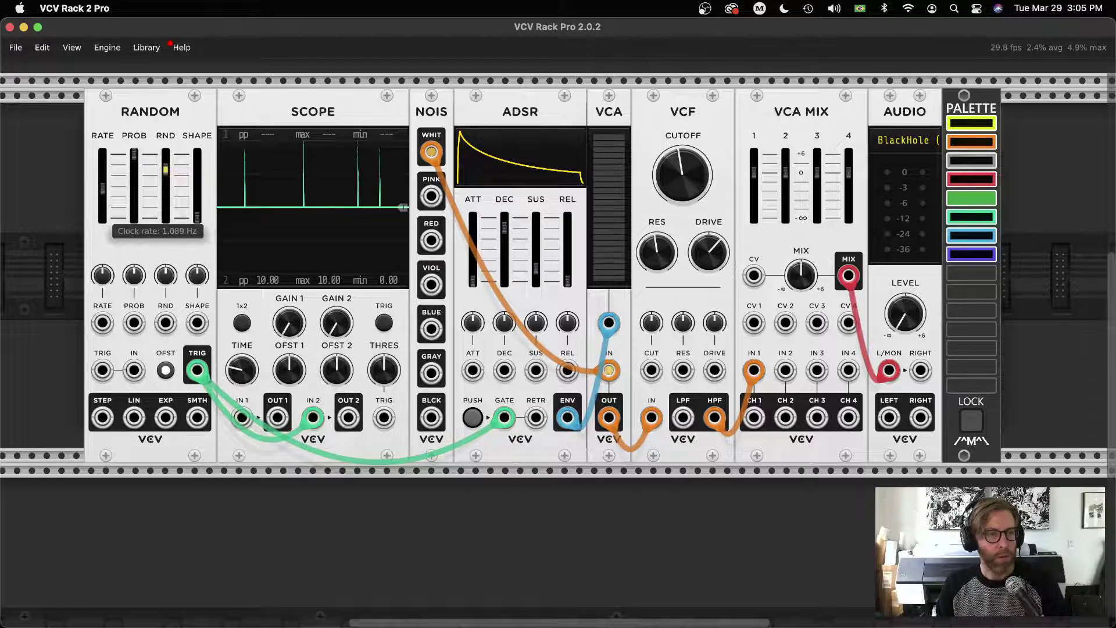
right_click(103, 190)
type("1")
key("Return")
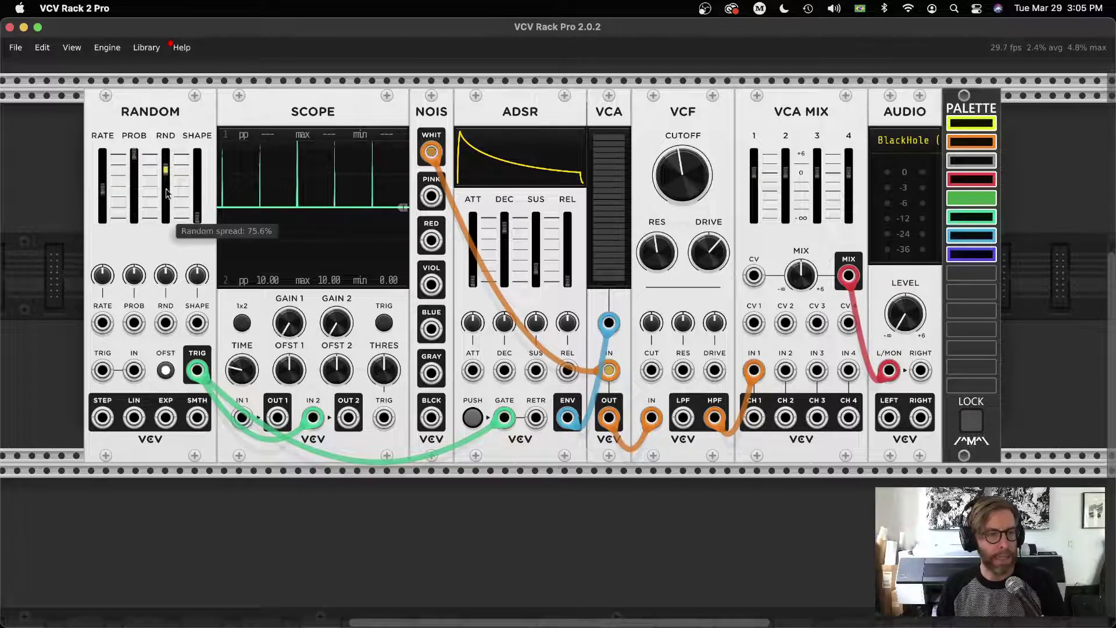
Set the Random module's trigger probability to 50% and raise its clock rate for denser triggers.
right_click(134, 153)
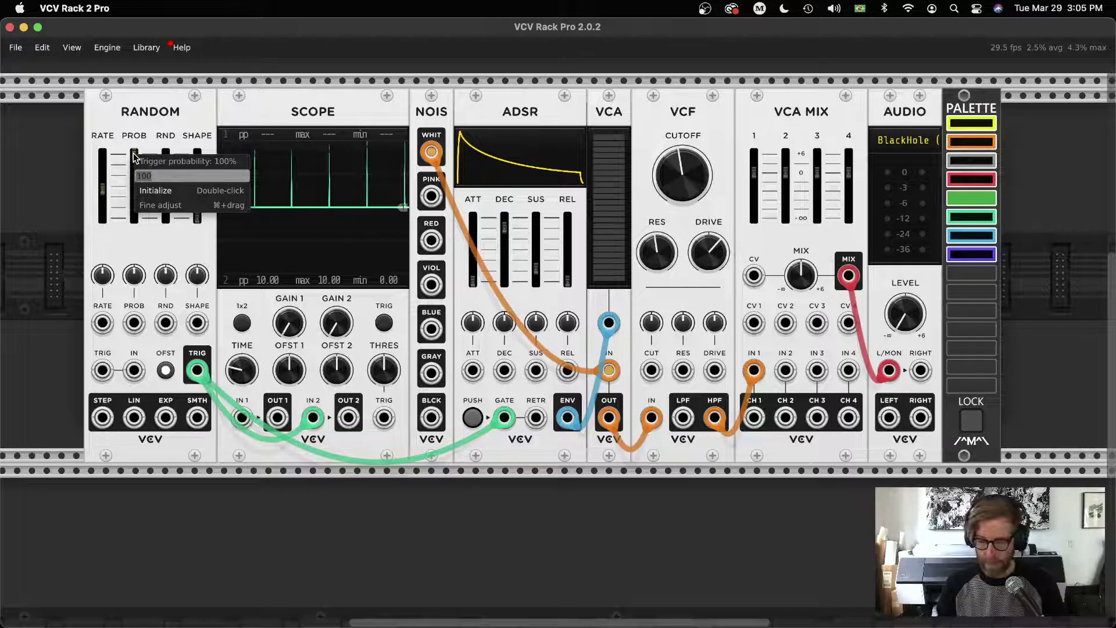
type("50")
key("Return")
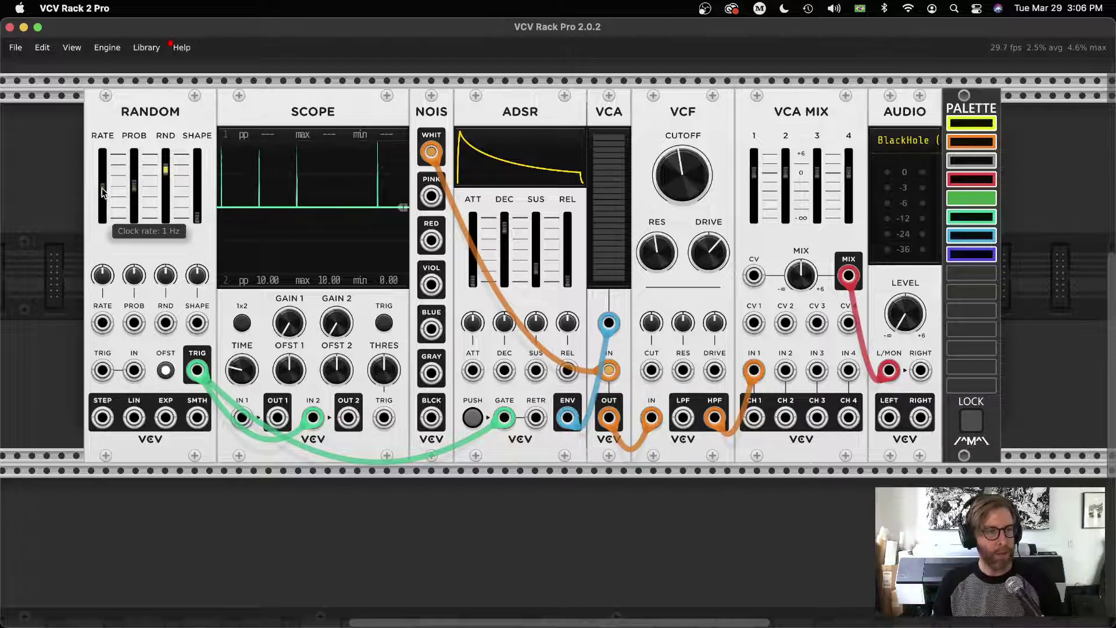
left_click_drag(102, 187, 103, 178)
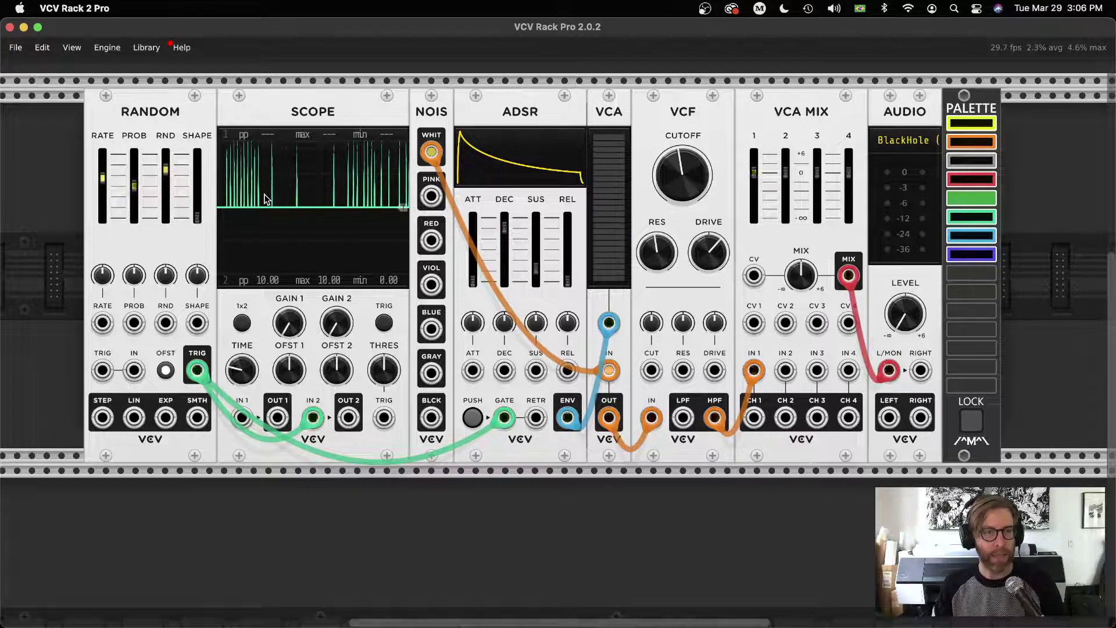
mouse_move(127, 195)
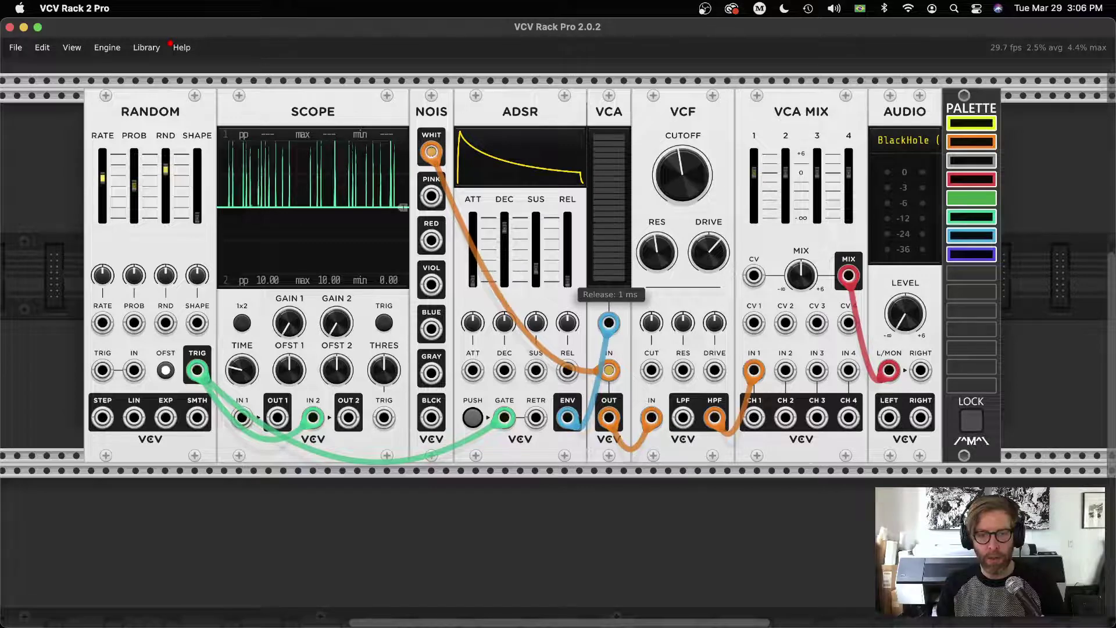
Raise the VCF's cutoff frequency and adjust the audio module's output level.
mouse_move(534, 278)
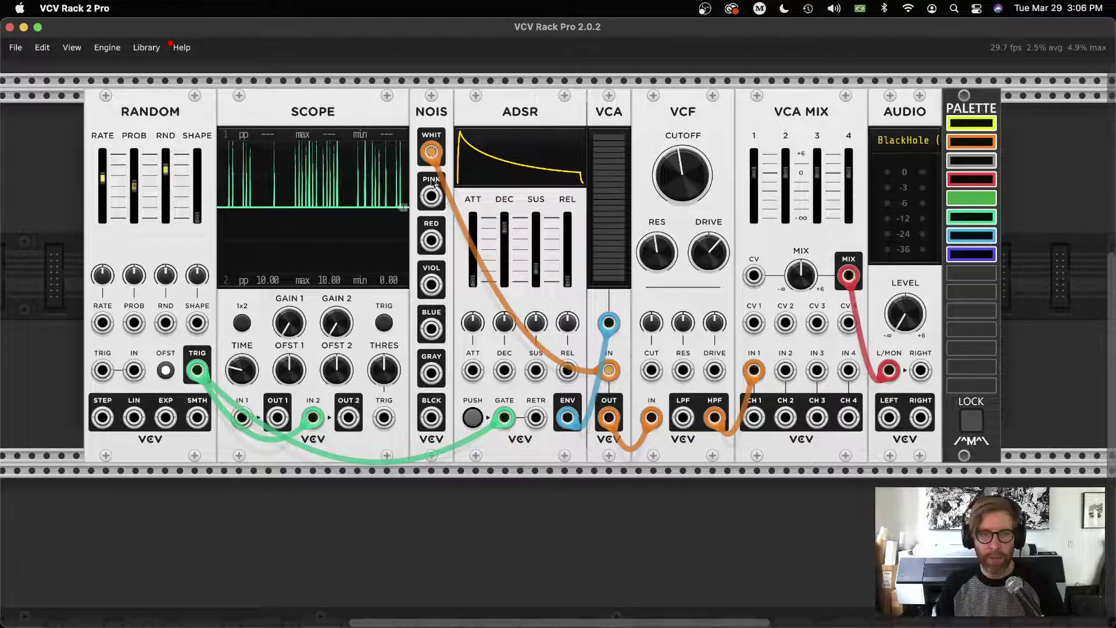
mouse_move(605, 375)
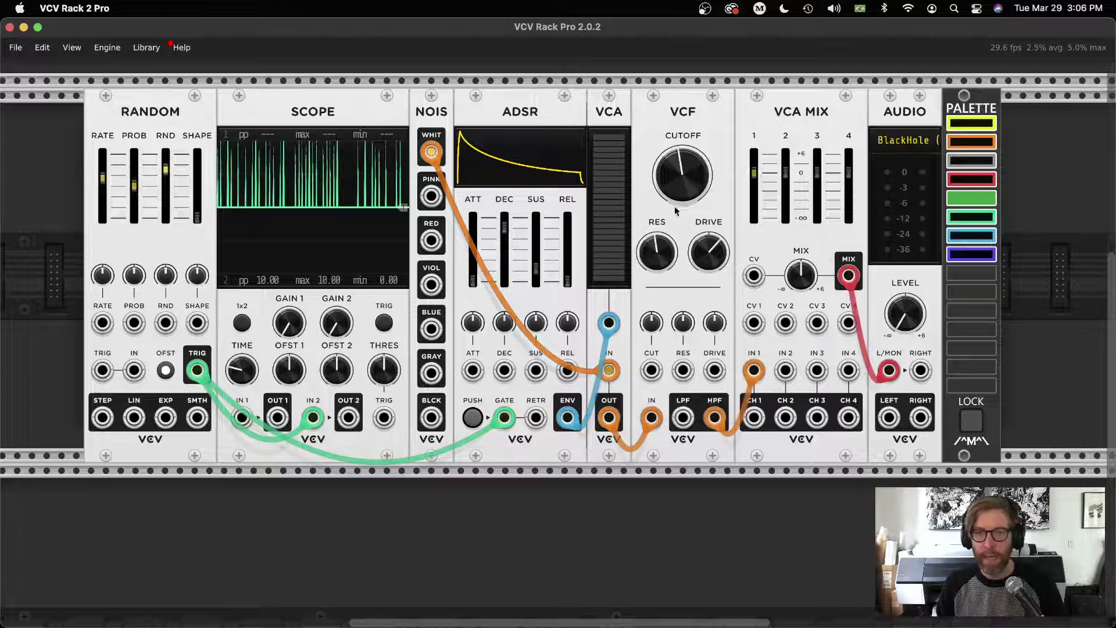
mouse_move(725, 420)
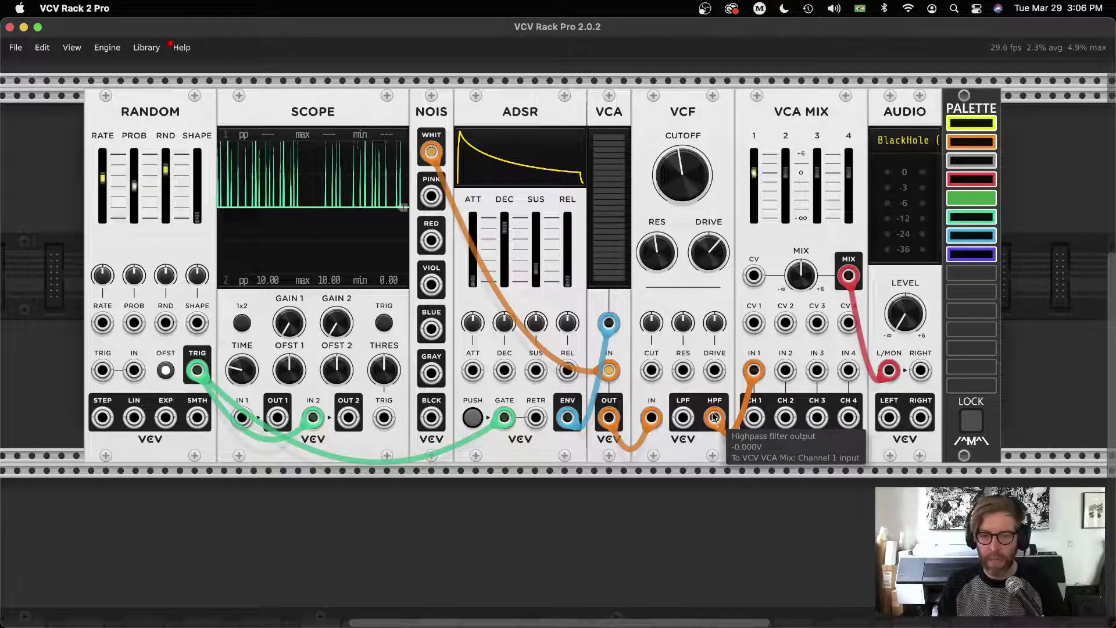
mouse_move(686, 181)
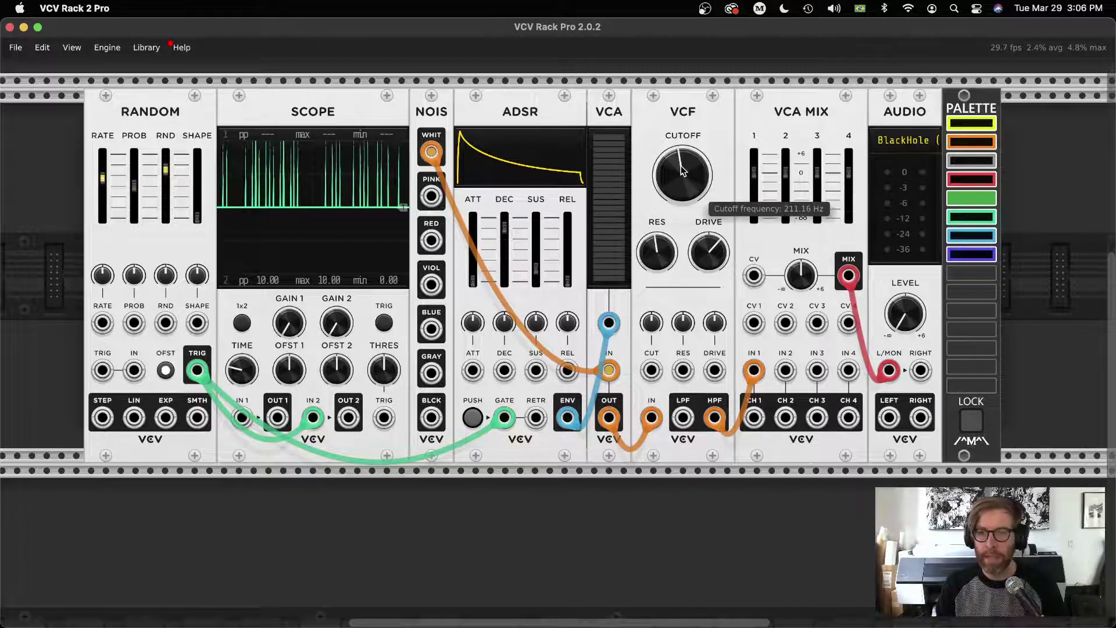
left_click_drag(683, 170, 683, 158)
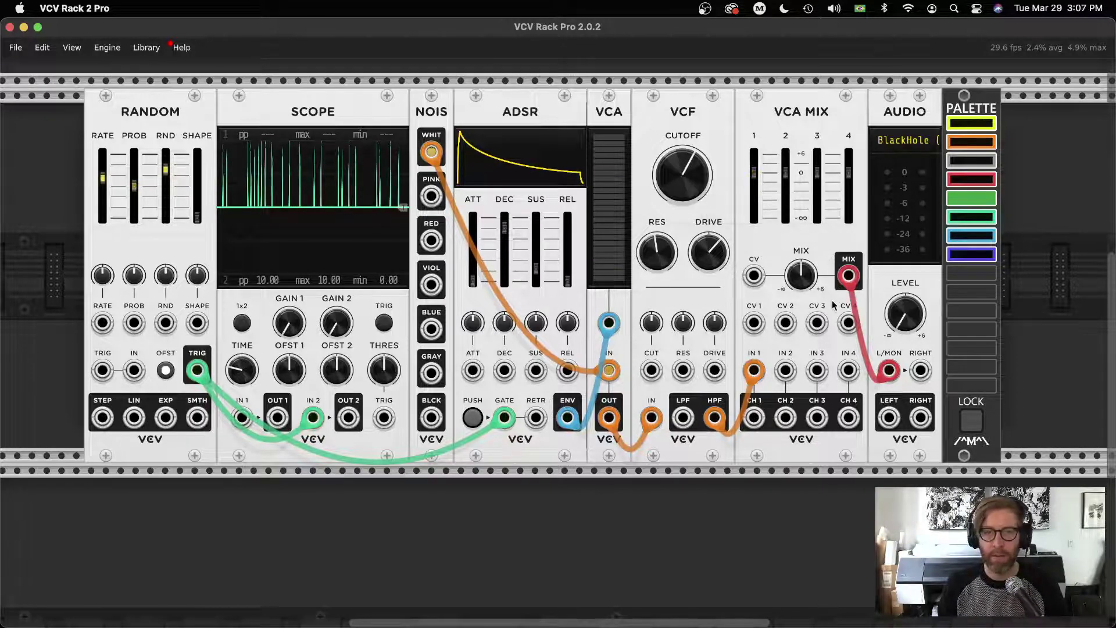
mouse_move(903, 324)
mouse_move(905, 314)
left_mouse_down()
mouse_move(905, 288)
mouse_move(903, 325)
left_mouse_up()
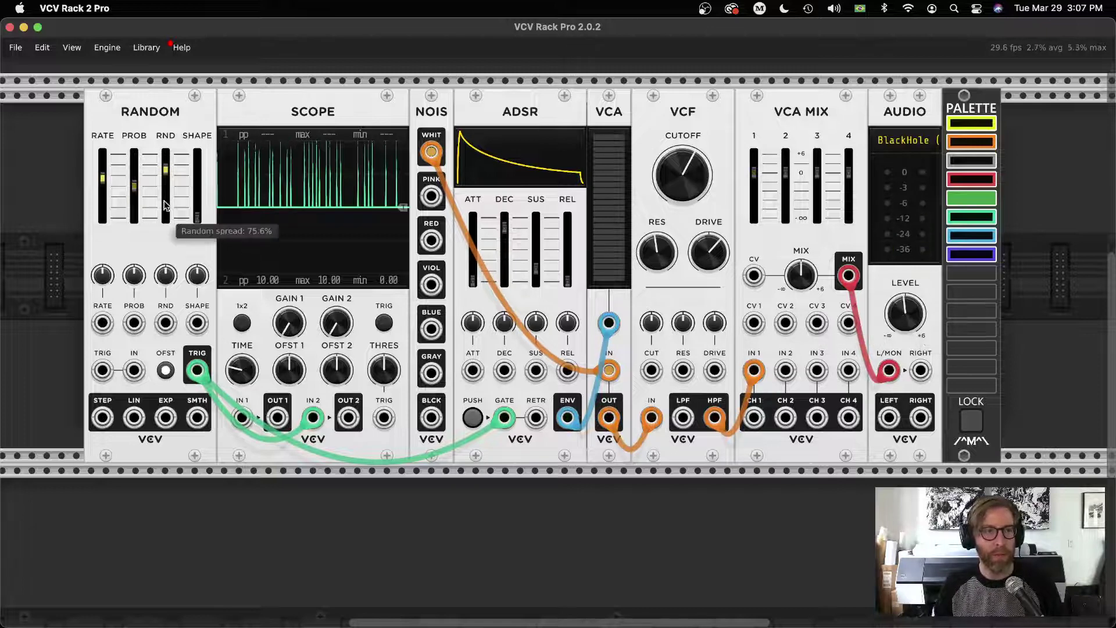
Reduce the Random module's trigger probability to about 37% and fine-tune its clock rate.
left_click_drag(134, 186, 133, 198)
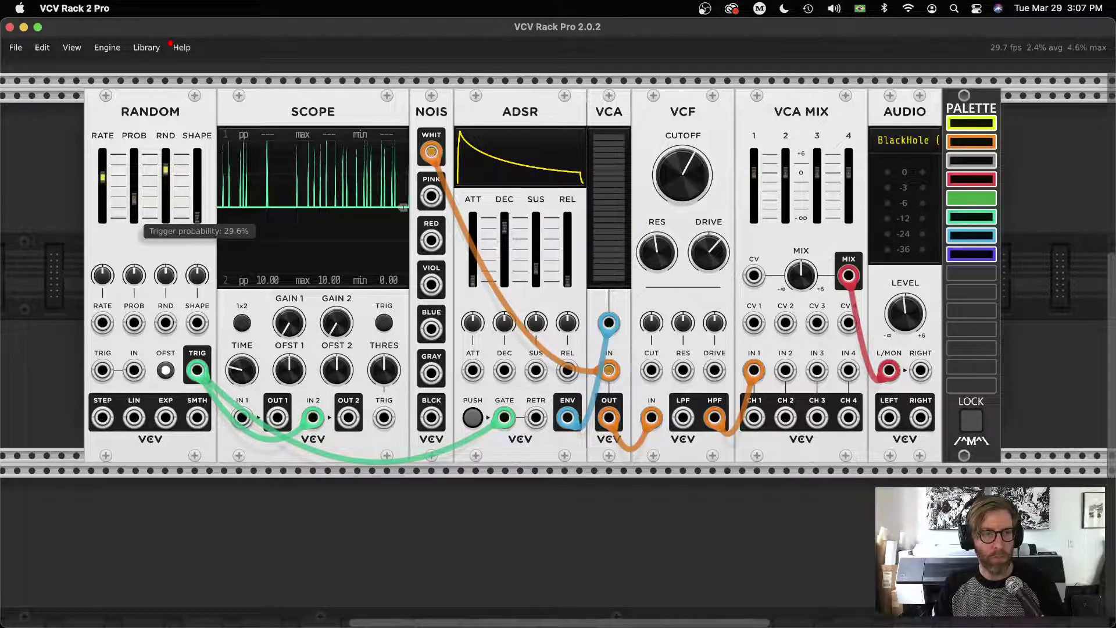
left_click_drag(103, 174, 102, 172)
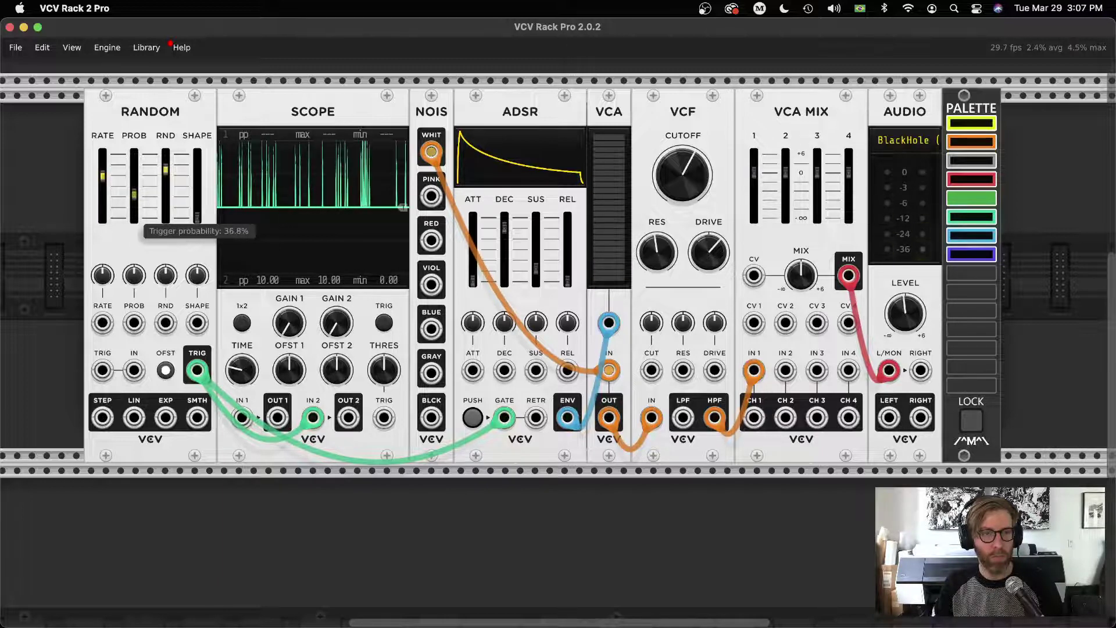
left_click_drag(102, 177, 103, 180)
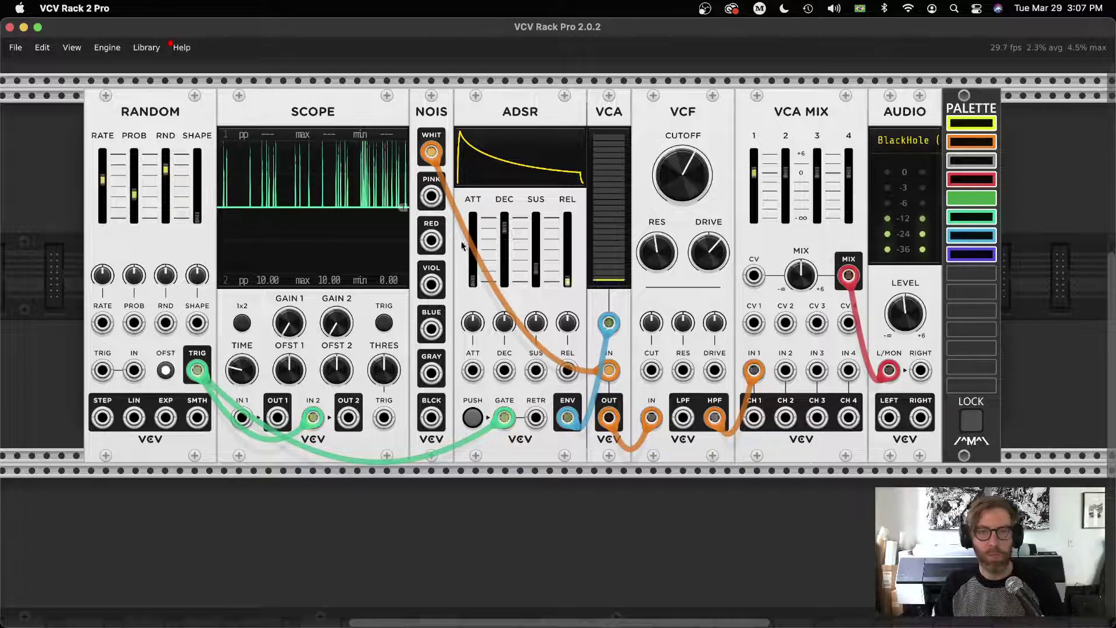
Fine-tune the VCF's cutoff and try an ADSR release of about 40 ms before shortening it again.
left_click_drag(682, 174, 682, 170)
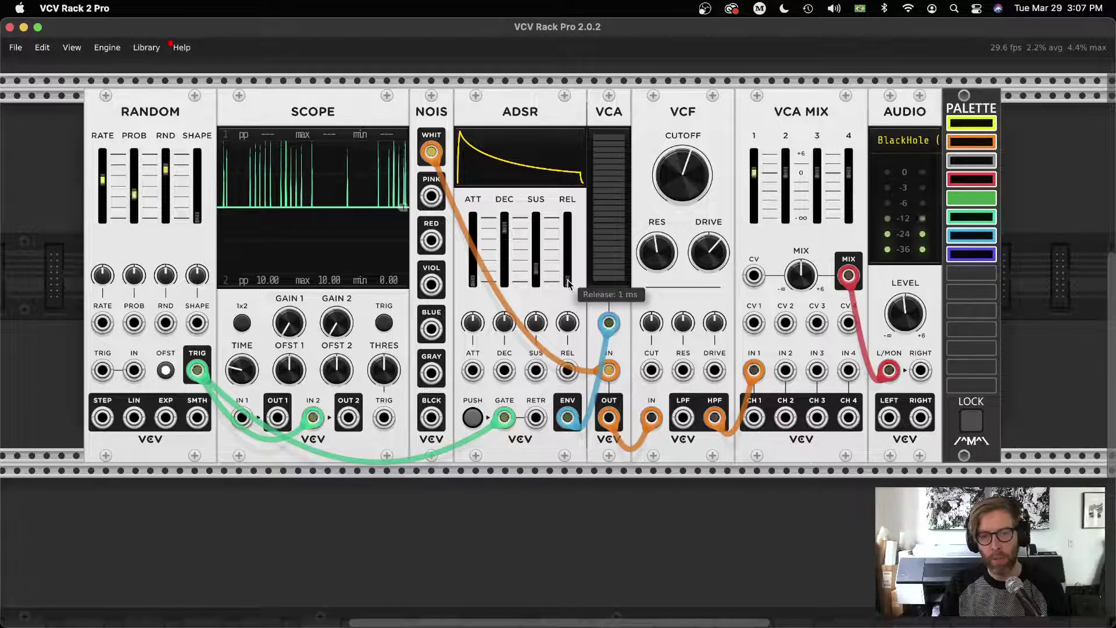
mouse_move(568, 274)
left_mouse_down()
mouse_move(569, 253)
mouse_move(568, 277)
left_mouse_up()
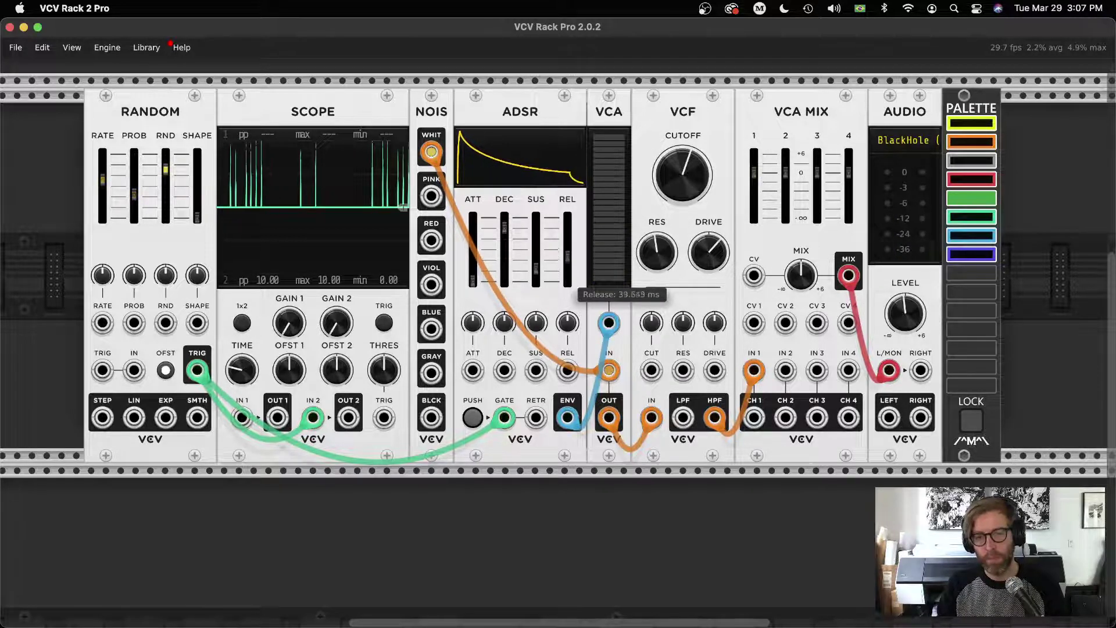
left_click_drag(569, 277, 569, 278)
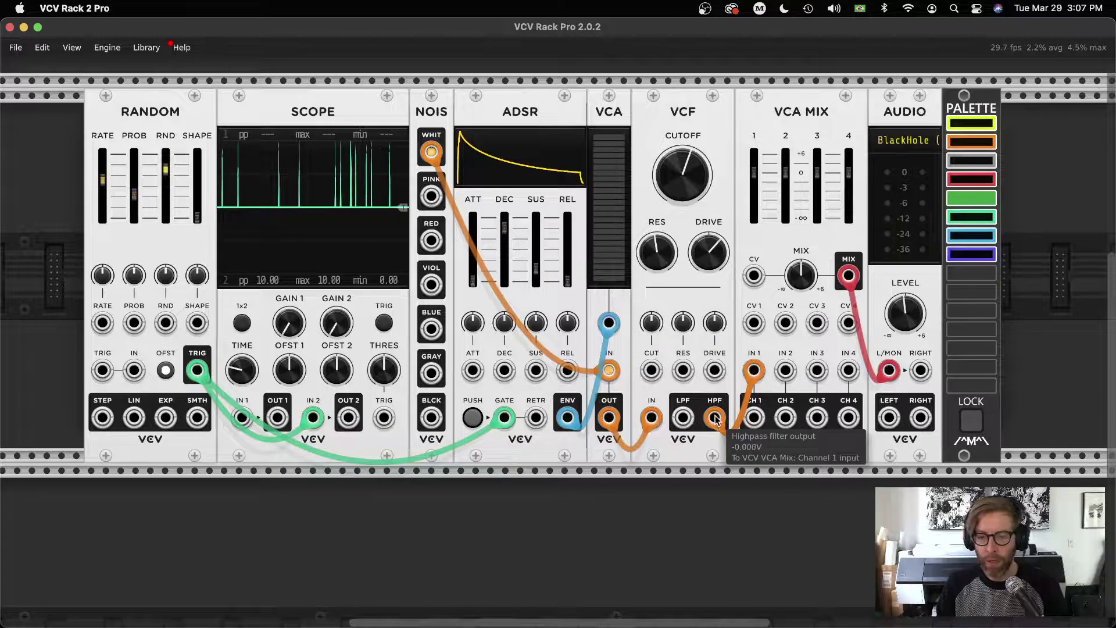
Move the mixer's channel 1 feed from the filter's highpass output to its lowpass output and increase the filter drive.
left_click_drag(706, 421, 692, 421)
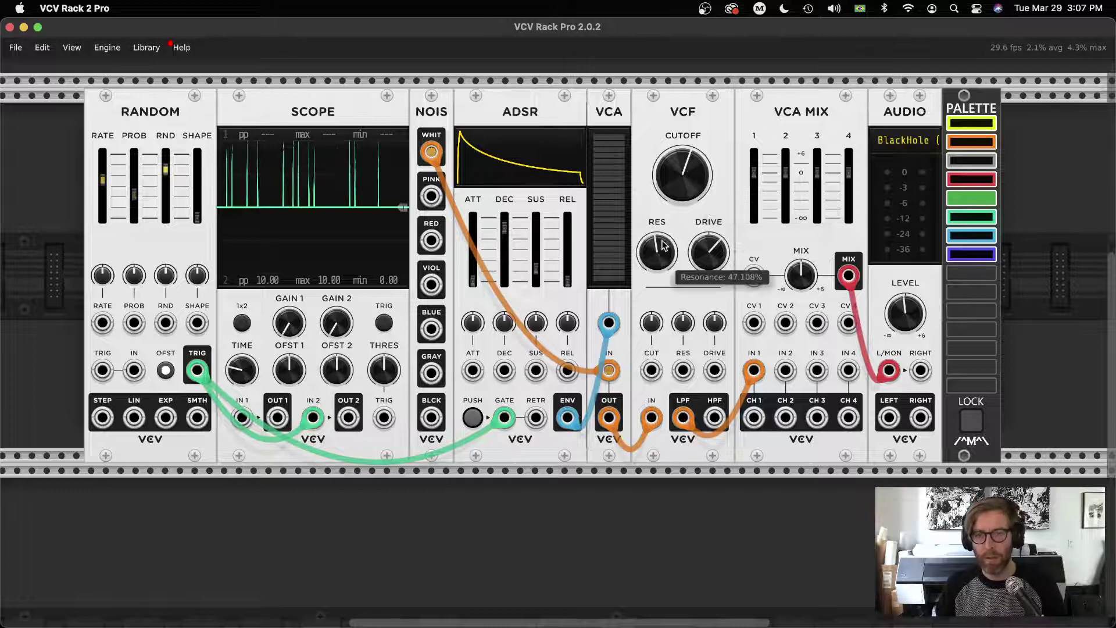
left_click_drag(709, 249, 709, 233)
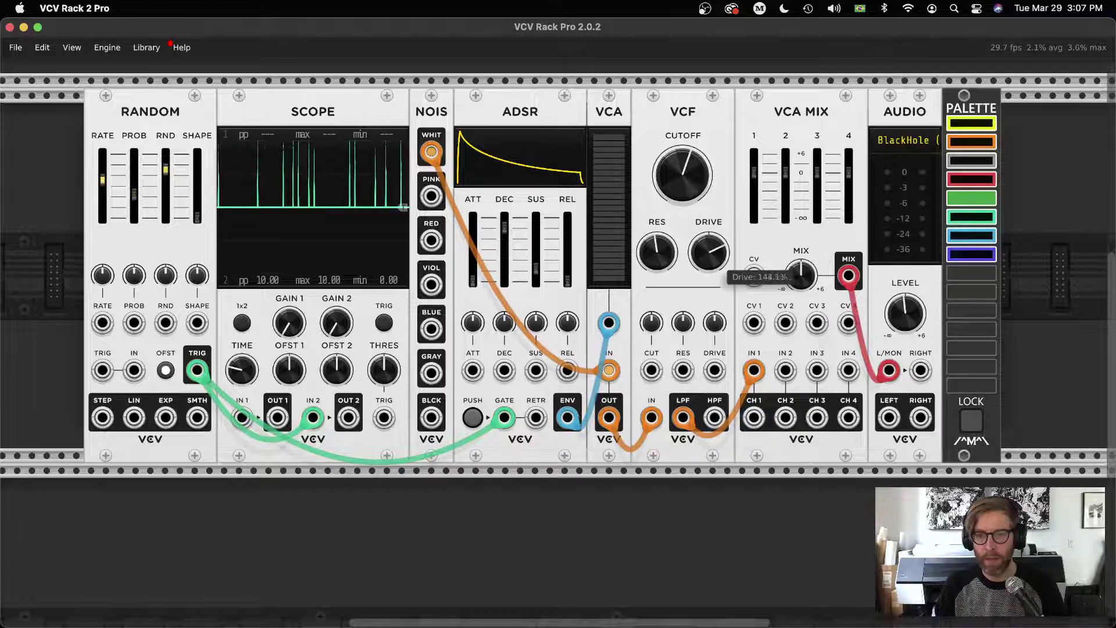
Lengthen the ADSR release, fine-tune the VCF's resonance and raise its cutoff frequency.
left_click_drag(567, 273, 567, 279)
left_click_drag(657, 251, 661, 244)
left_click_drag(683, 174, 683, 145)
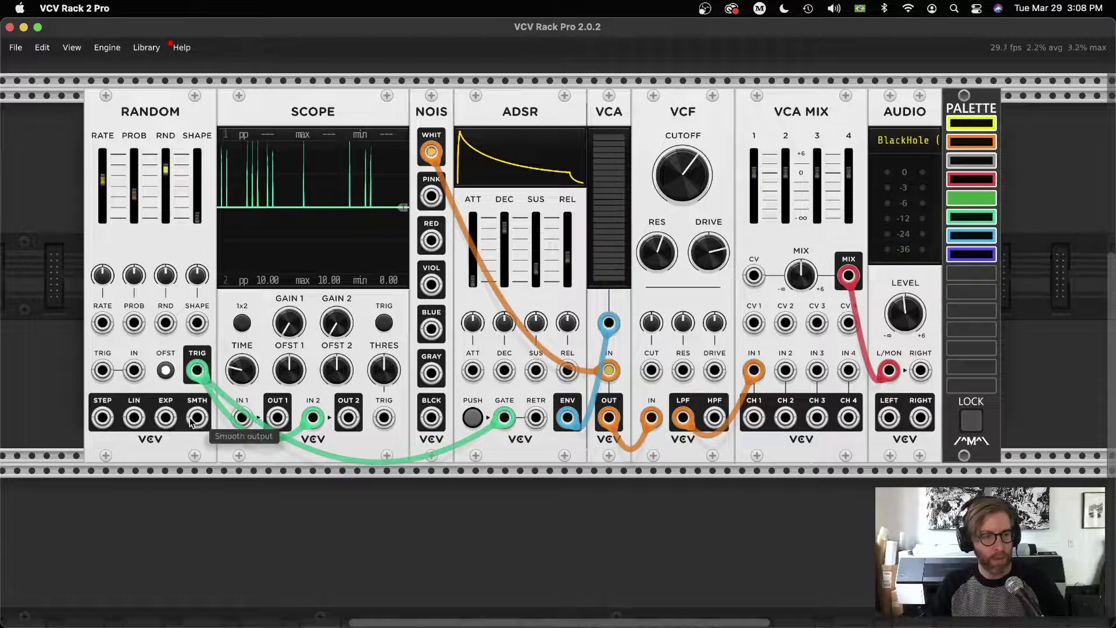
Patch the Random module's stepped output to the Scope's input 1 and to the VCF's cutoff CV input.
left_click_drag(102, 418, 242, 417)
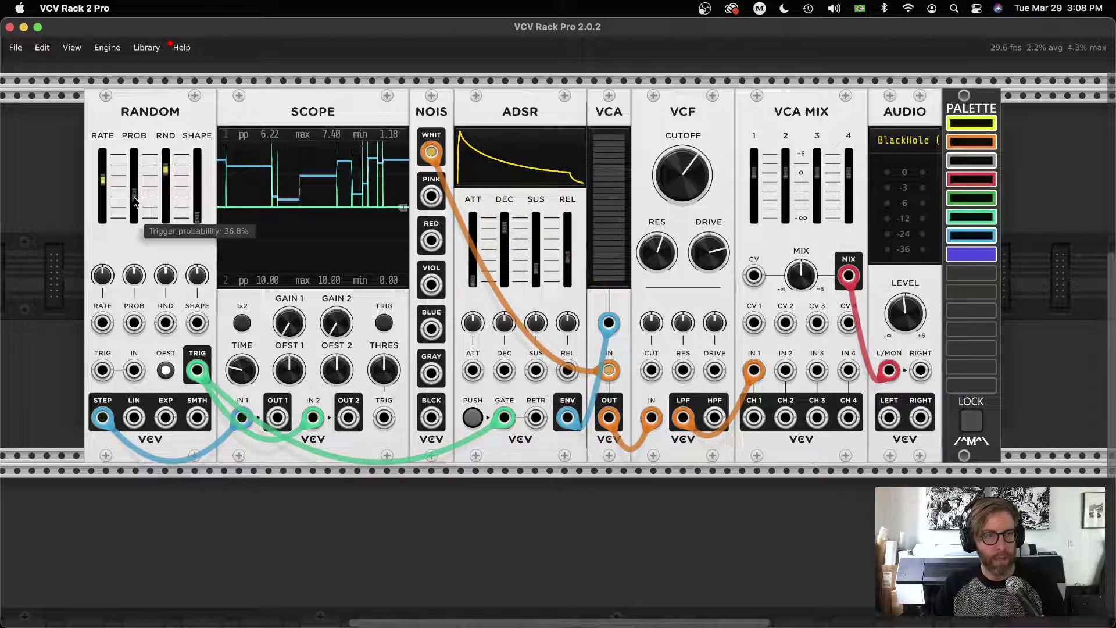
left_click_drag(242, 417, 651, 372)
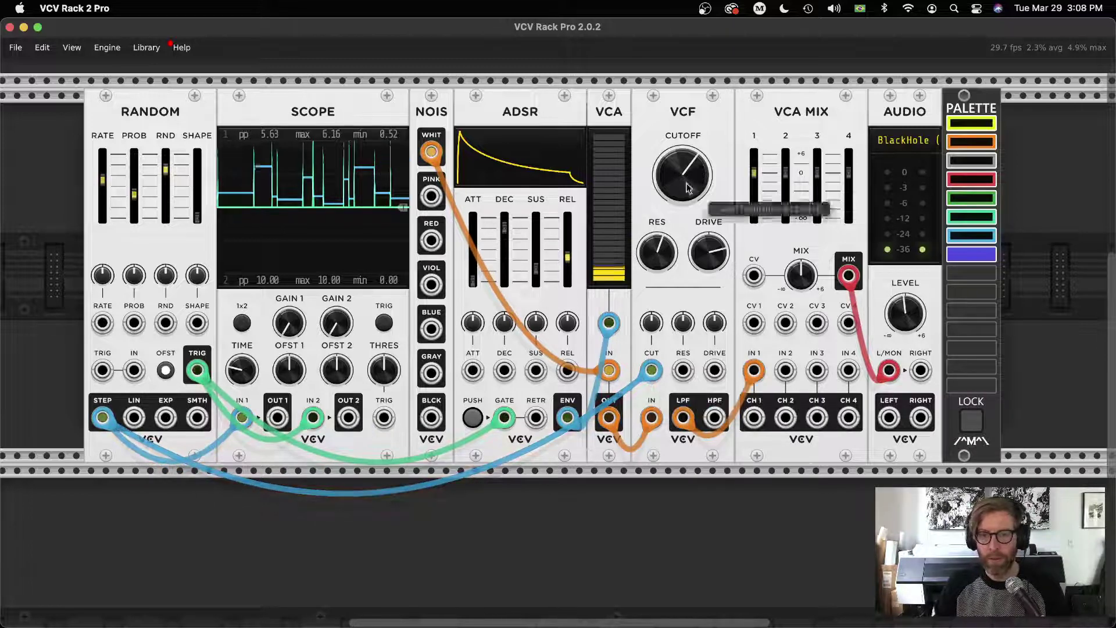
Turn the VCF's cutoff CV amount fully up and lower its cutoff frequency to about 56 Hz.
left_click_drag(651, 322, 652, 297)
left_click_drag(683, 174, 683, 194)
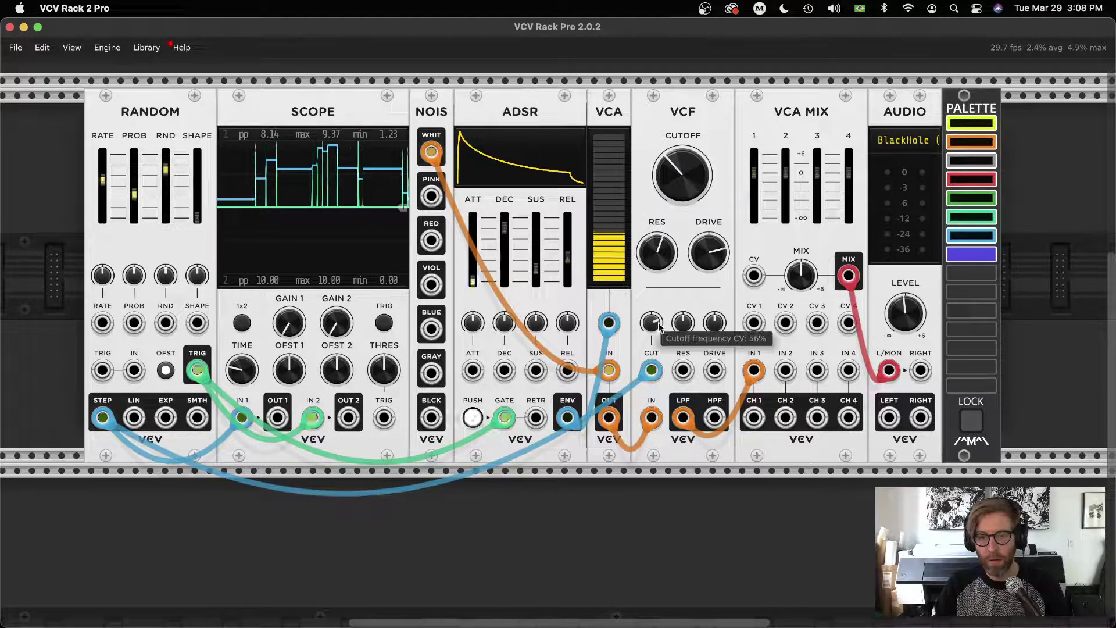
mouse_move(684, 164)
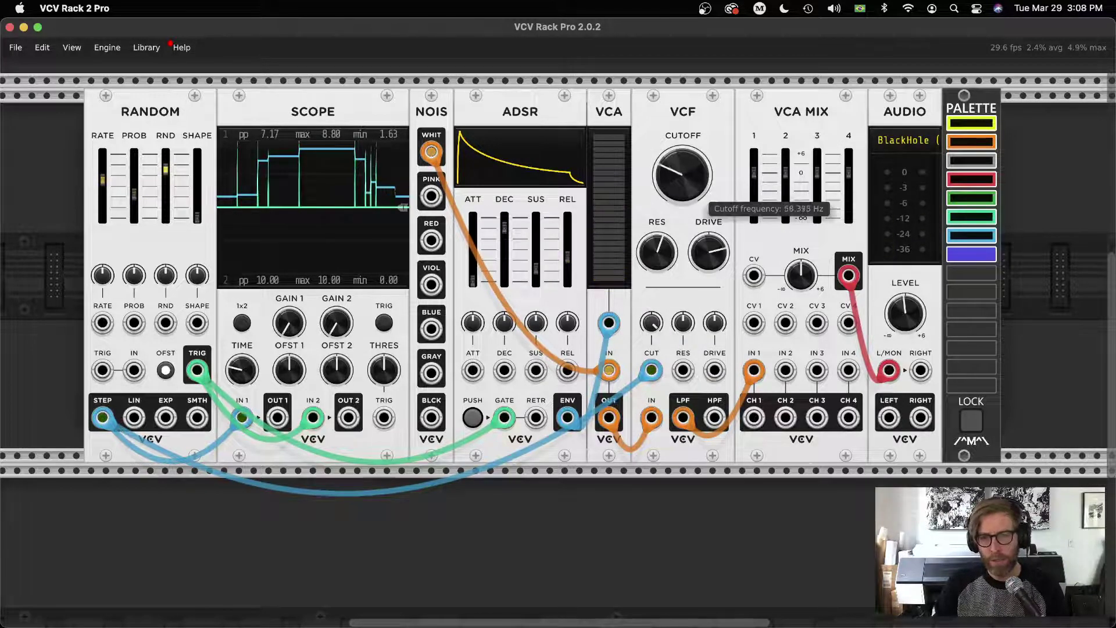
left_click_drag(664, 162, 665, 180)
mouse_move(652, 329)
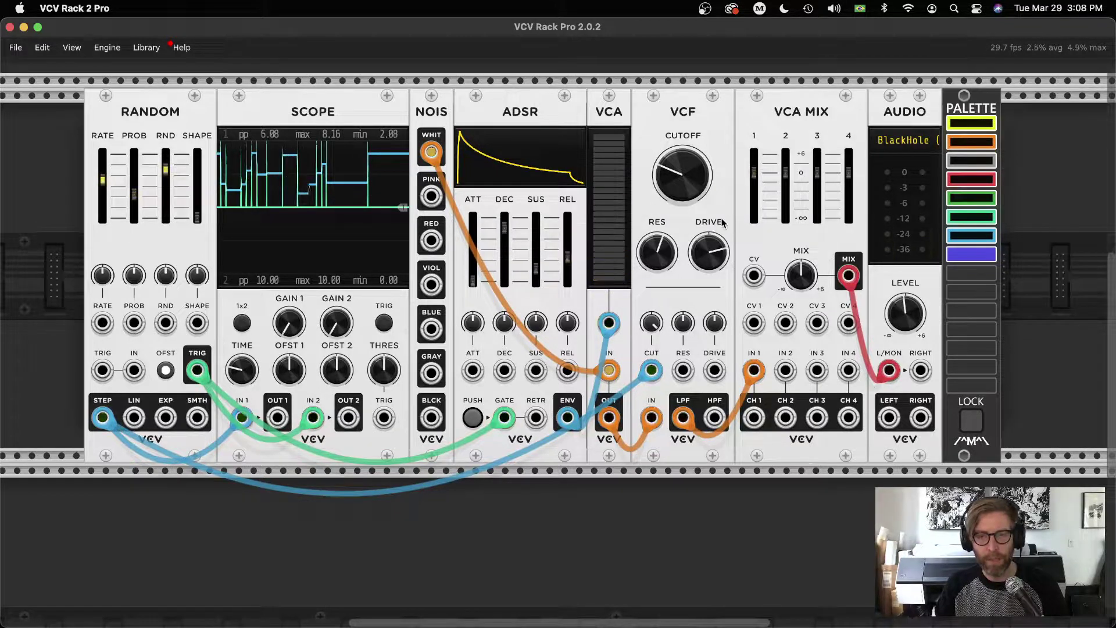
Raise the Random module's trigger probability and retune its clock rate, trying about 2.3 Hz before speeding it up again.
mouse_move(100, 182)
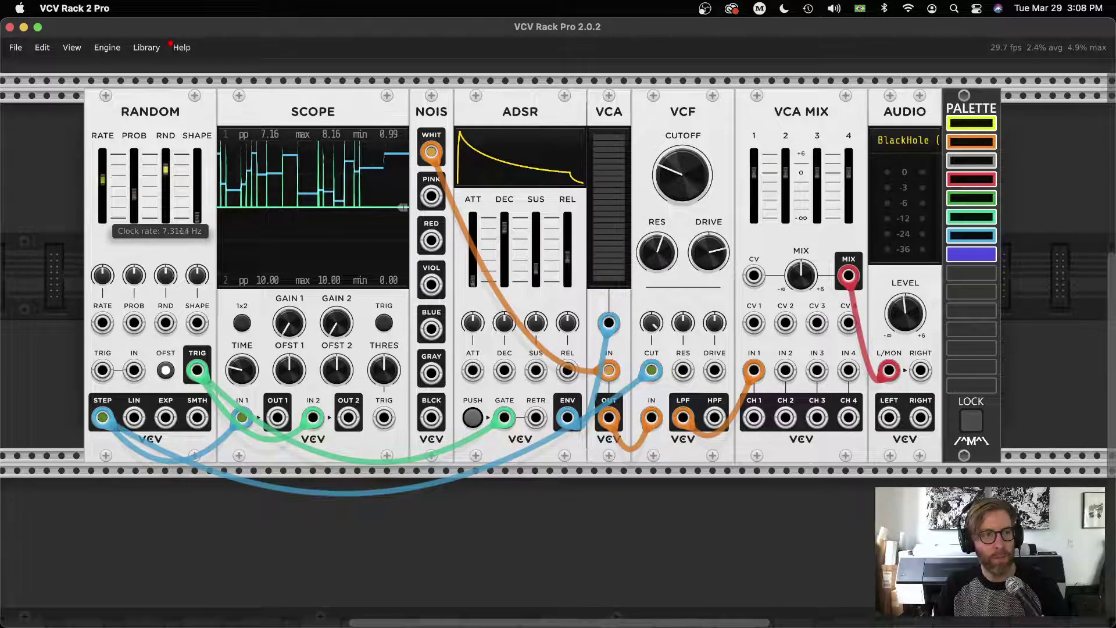
mouse_move(134, 185)
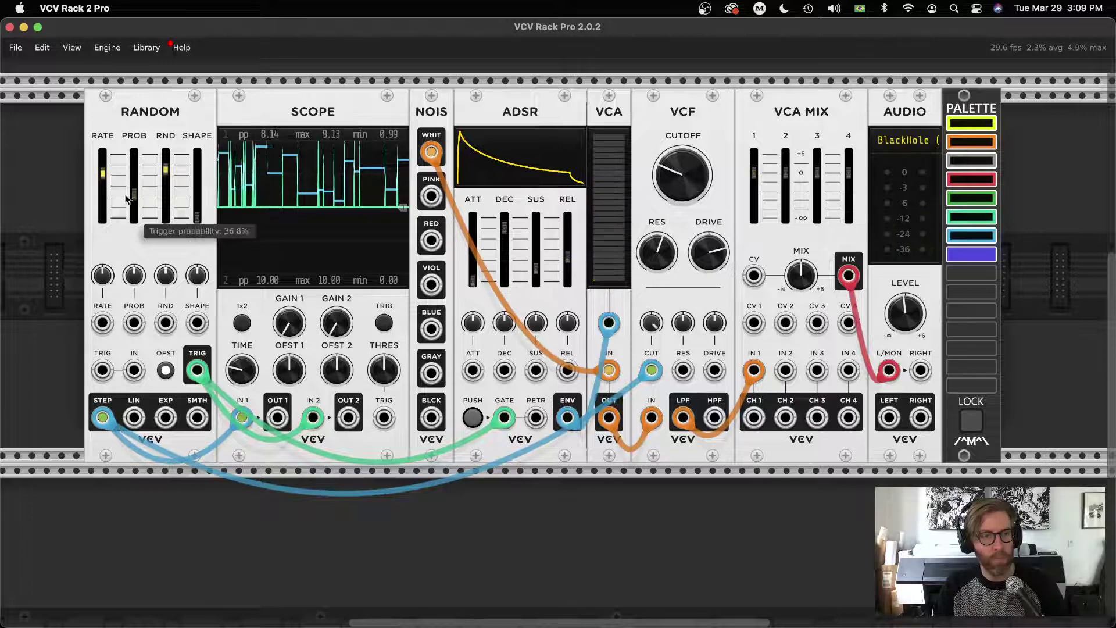
left_click_drag(103, 173, 103, 189)
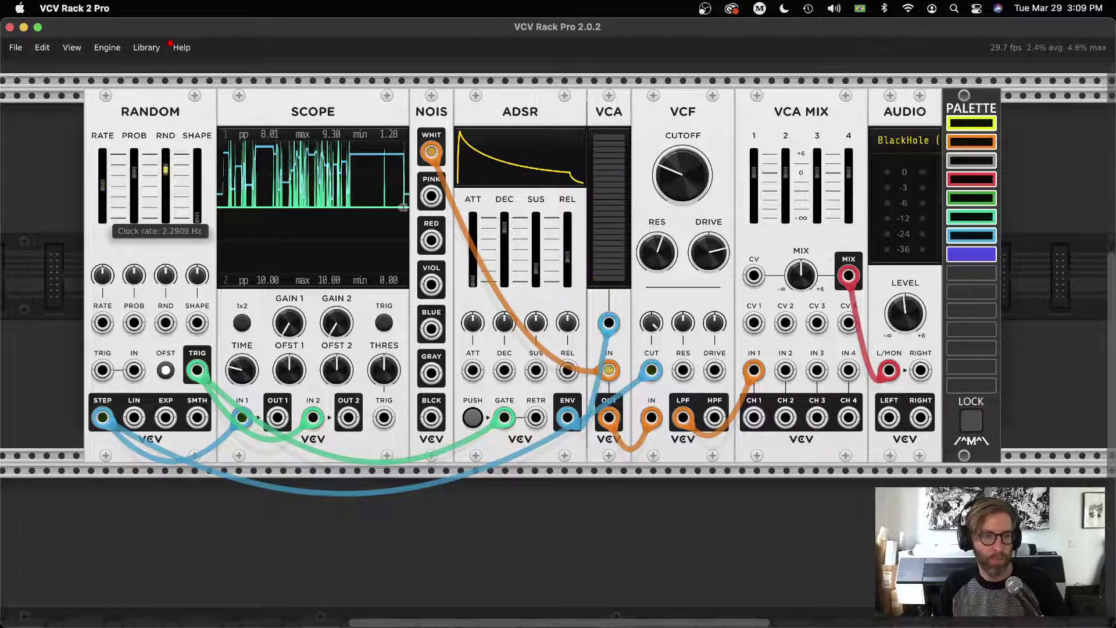
left_click_drag(106, 177, 106, 171)
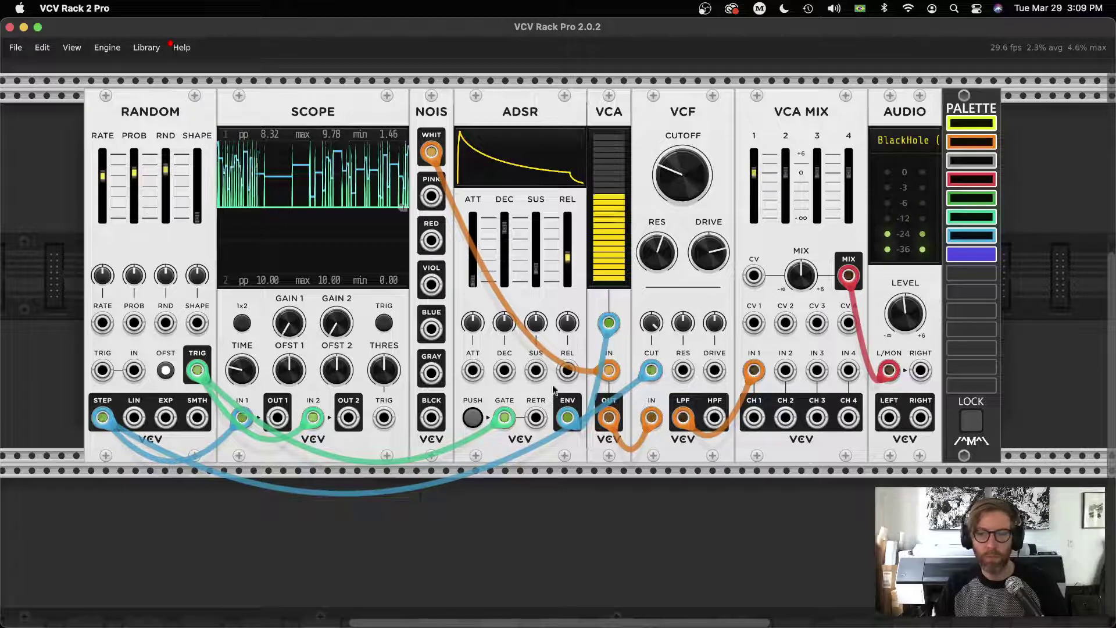
Move the mixer's channel 1 feed to the filter's highpass output, then raise the cutoff and reduce the resonance and drive.
left_click_drag(683, 417, 715, 417)
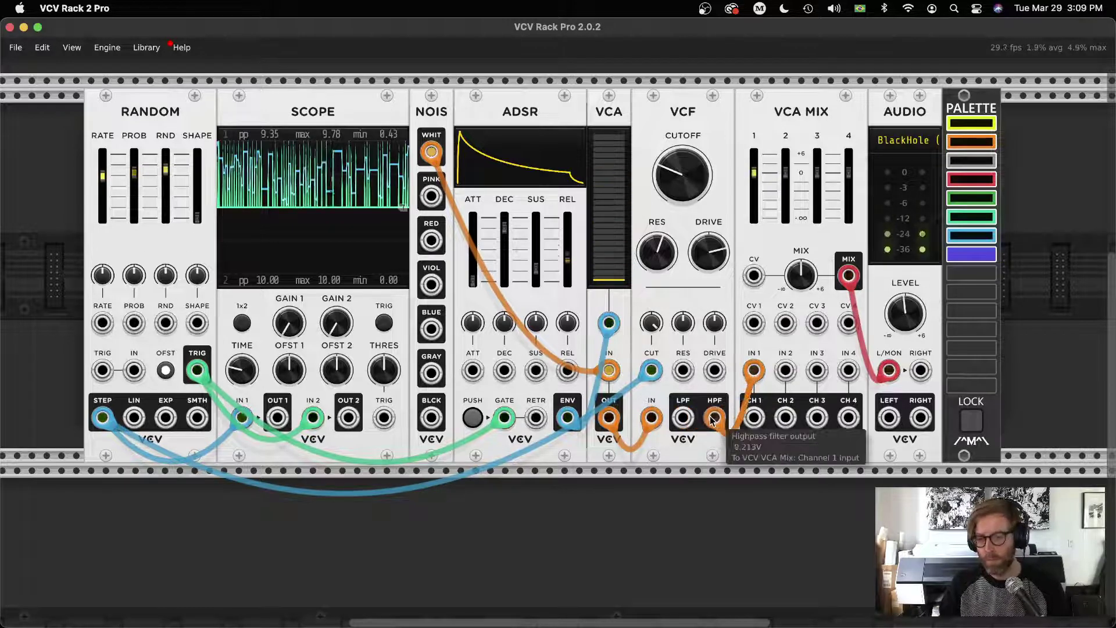
left_click_drag(682, 175, 682, 143)
left_click_drag(657, 252, 709, 261)
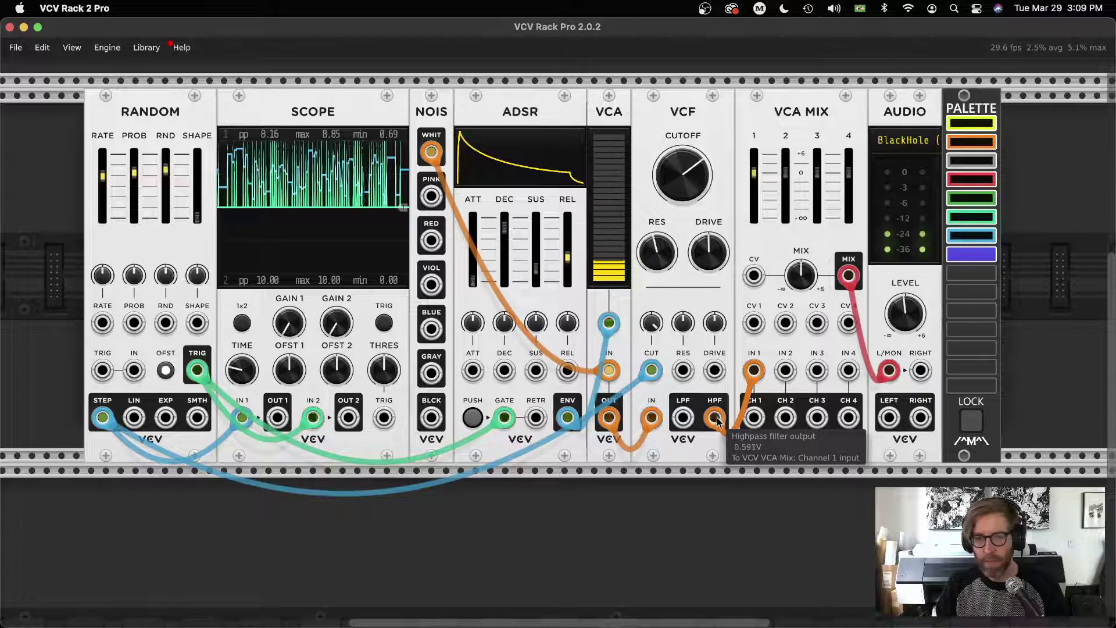
Mute the patch by turning the audio module's output level down to -inf dB.
left_click_drag(905, 314, 905, 349)
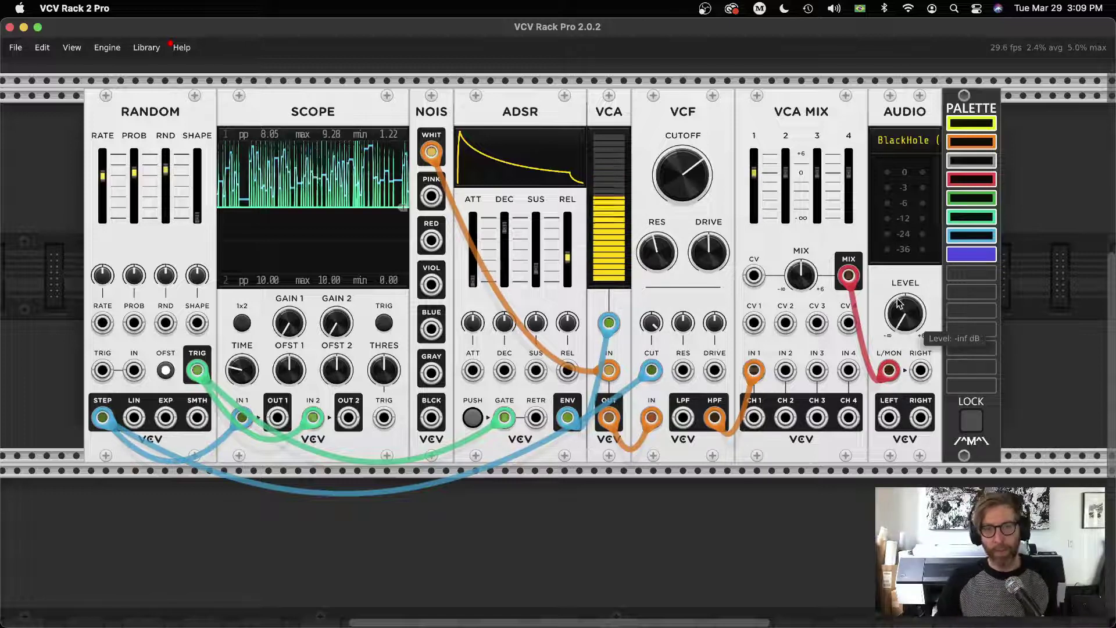